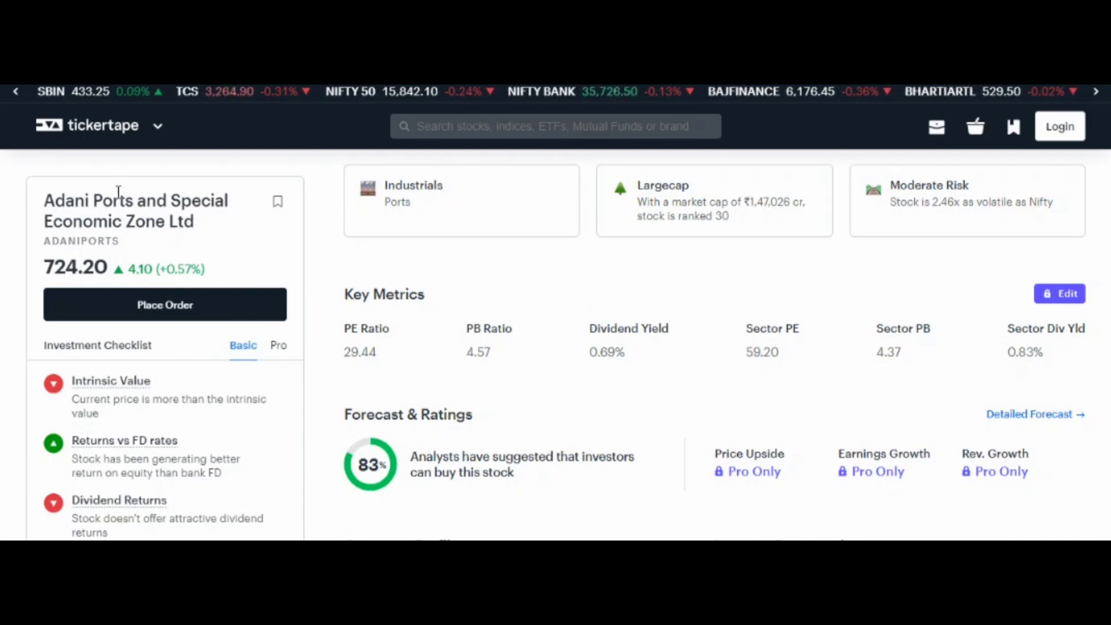
- Read the Adani Ports company name and its Largecap market-cap ranking on the Tickertape stock overview
{"action": "left_click_drag", "start_coordinate": [44, 200], "coordinate": [205, 204]}
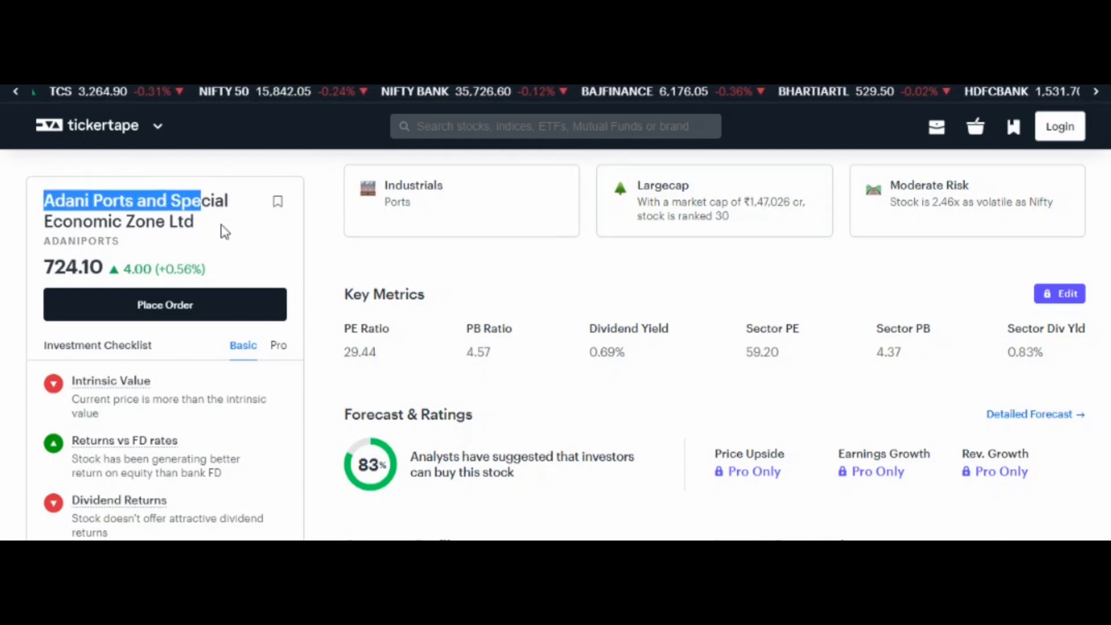
{"action": "left_click", "coordinate": [645, 265]}
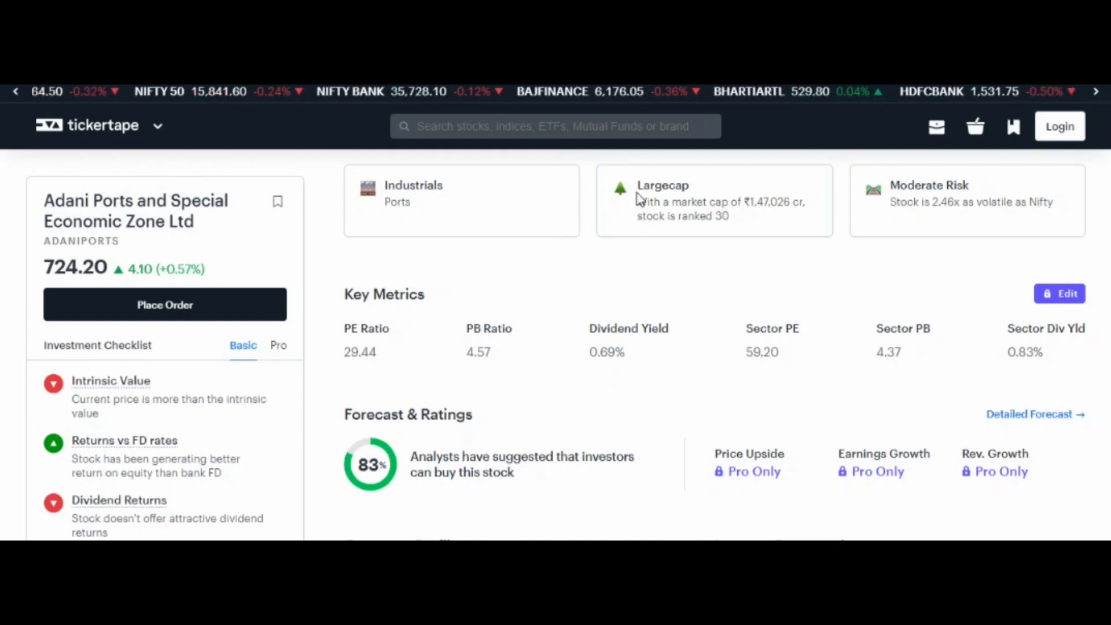
{"action": "double_click", "coordinate": [722, 216]}
{"action": "left_click", "coordinate": [702, 276]}
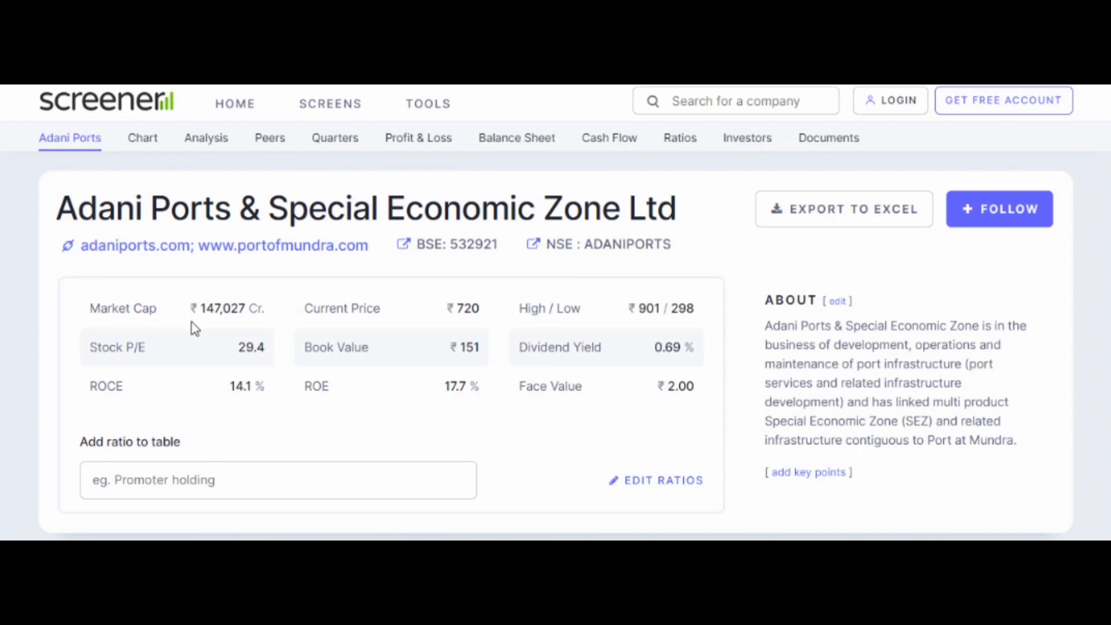
- Switch to Screener and read Adani Ports' market cap, stock P/E and high/low prices in the company summary
{"action": "left_click_drag", "start_coordinate": [204, 311], "coordinate": [249, 319]}
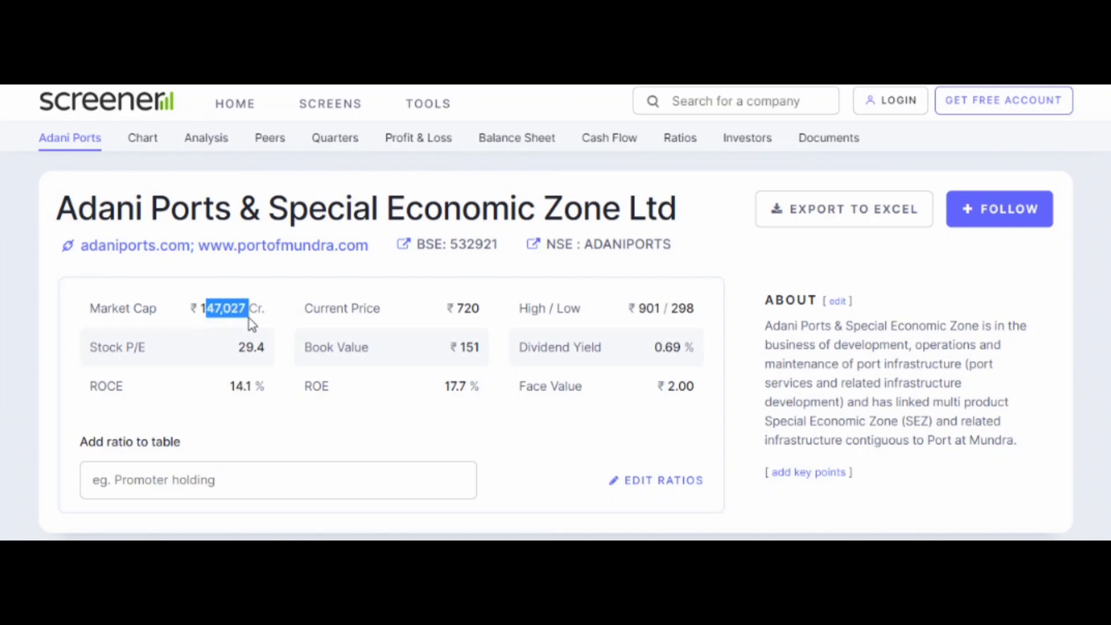
{"action": "left_click", "coordinate": [245, 318]}
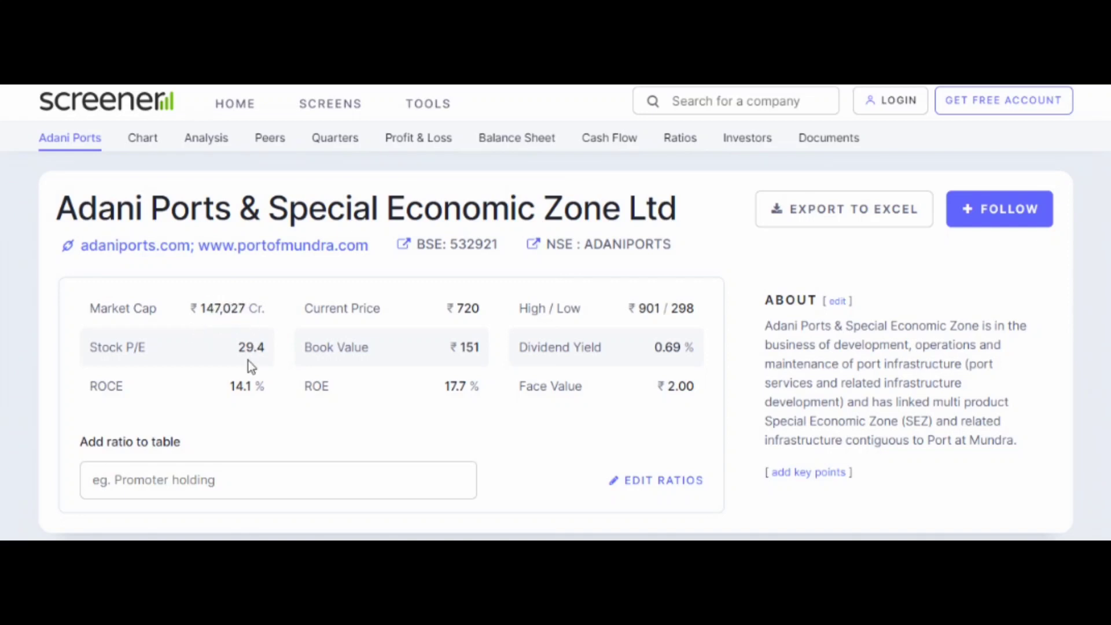
{"action": "left_click_drag", "start_coordinate": [239, 361], "coordinate": [273, 366]}
{"action": "left_click_drag", "start_coordinate": [674, 314], "coordinate": [703, 322]}
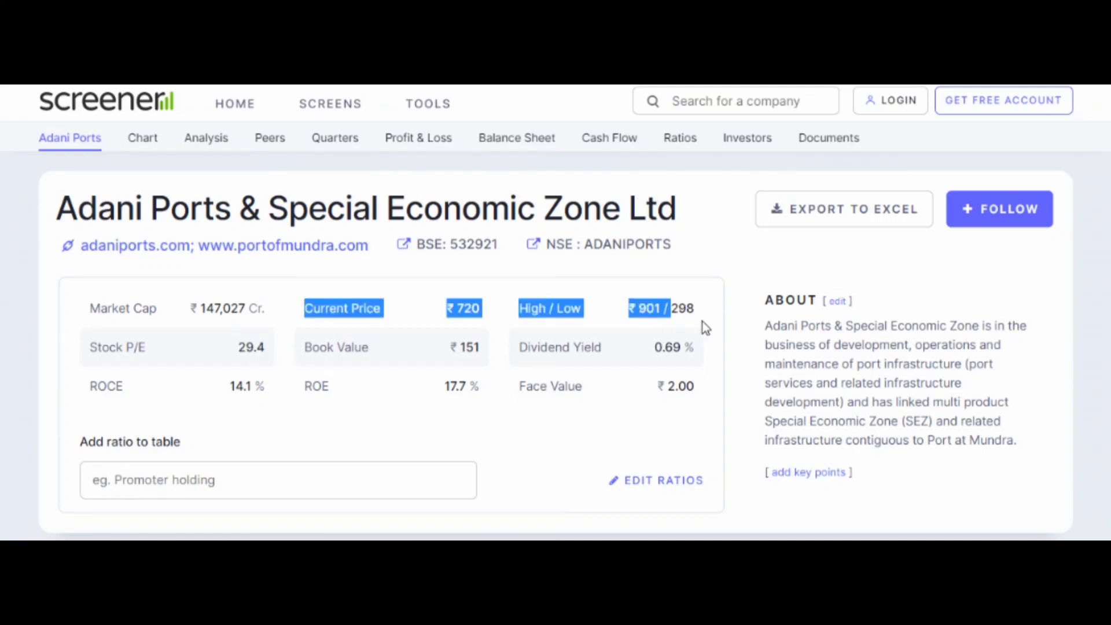
{"action": "left_click", "coordinate": [638, 306]}
- Open the quarterly results and locate the Operating Profit, Profit before tax, Net Profit and EPS rows
{"action": "left_click", "coordinate": [330, 153]}
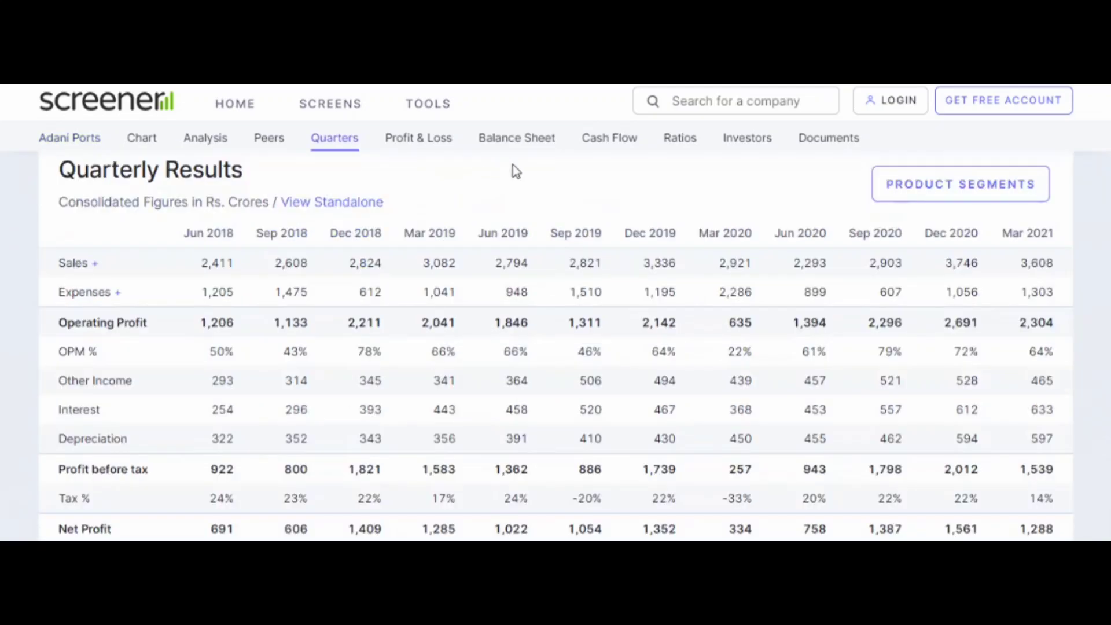
{"action": "scroll", "coordinate": [558, 166], "scroll_direction": "down", "scroll_amount": 1}
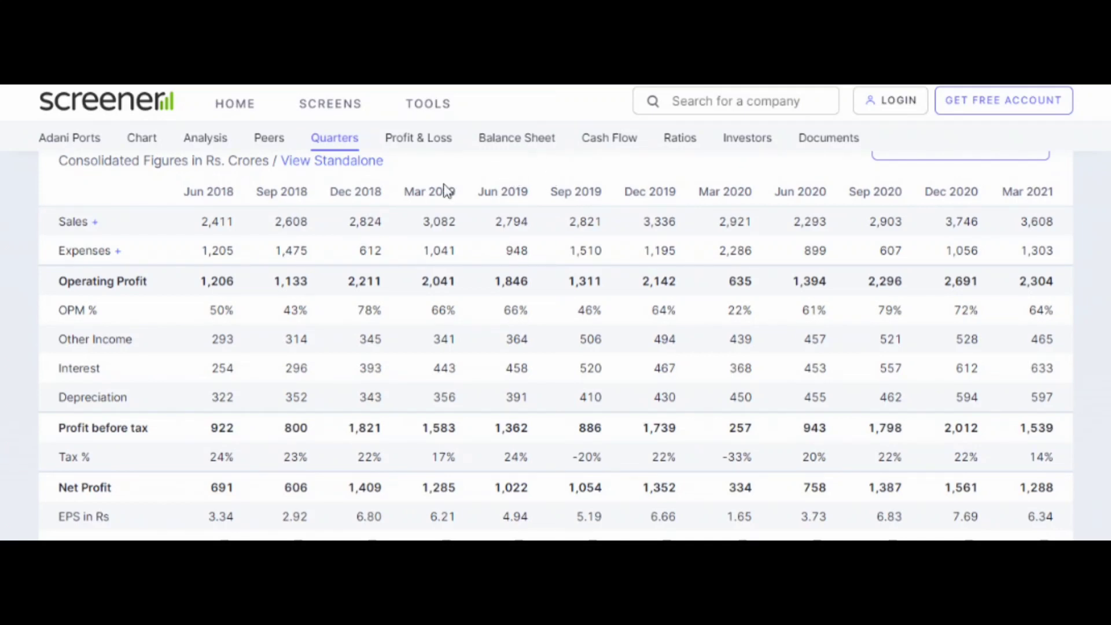
{"action": "left_click_drag", "start_coordinate": [67, 283], "coordinate": [149, 289]}
{"action": "left_click_drag", "start_coordinate": [60, 433], "coordinate": [165, 435]}
{"action": "left_click_drag", "start_coordinate": [65, 489], "coordinate": [122, 493]}
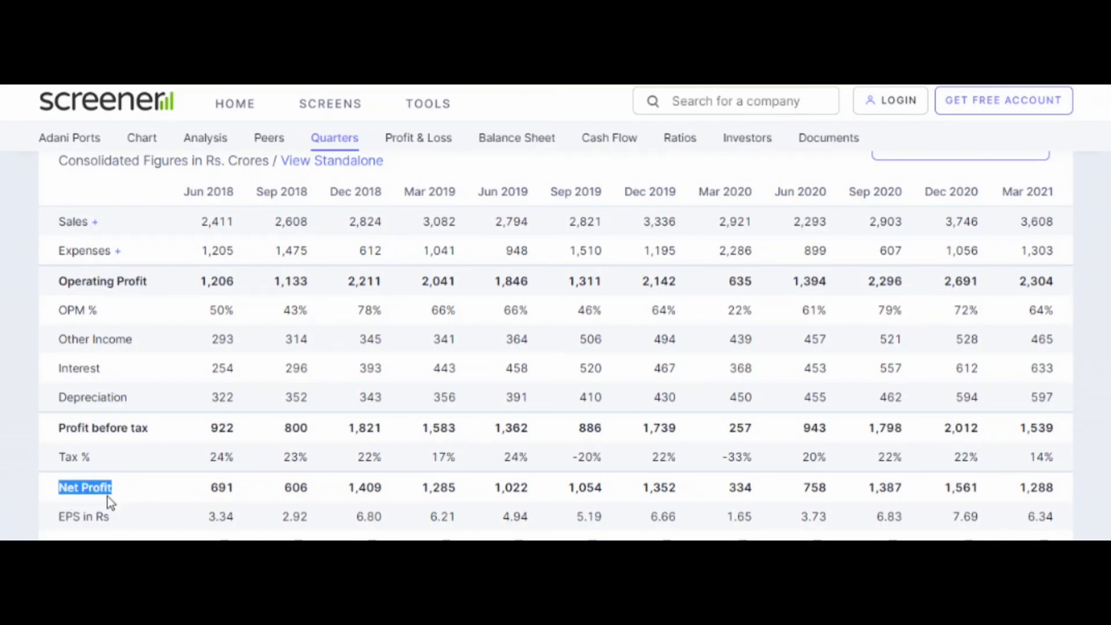
{"action": "left_click_drag", "start_coordinate": [58, 517], "coordinate": [123, 520]}
{"action": "left_click", "coordinate": [18, 502]}
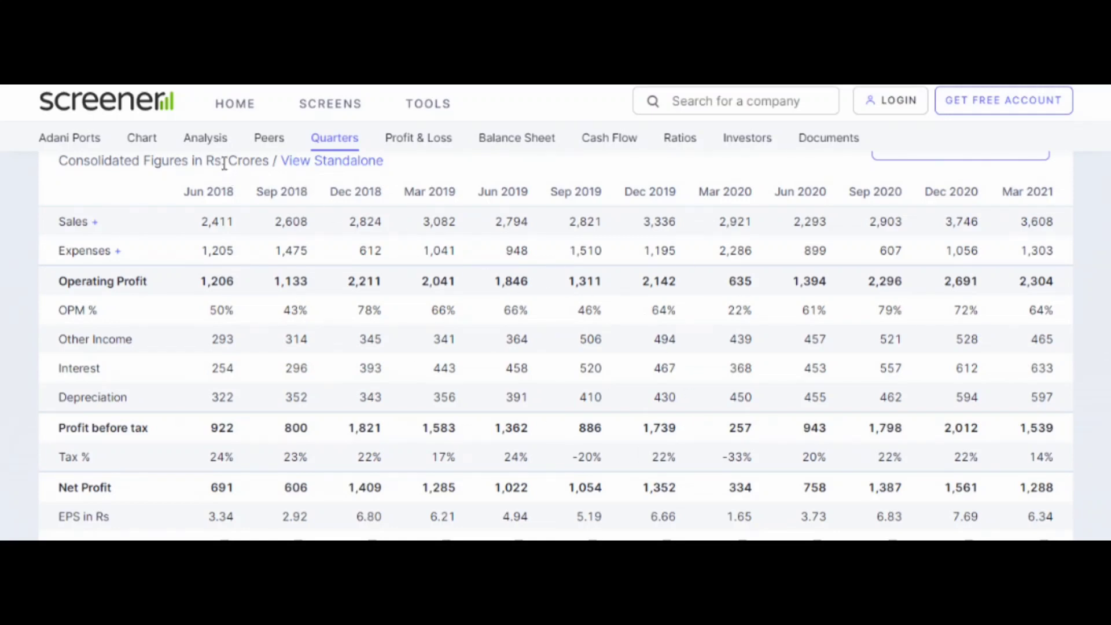
- Check the reporting unit and the Jun 2020 to Mar 2021 quarters, and compare their operating profit figures
{"action": "left_click_drag", "start_coordinate": [225, 165], "coordinate": [270, 164]}
{"action": "left_click_drag", "start_coordinate": [775, 191], "coordinate": [1061, 199]}
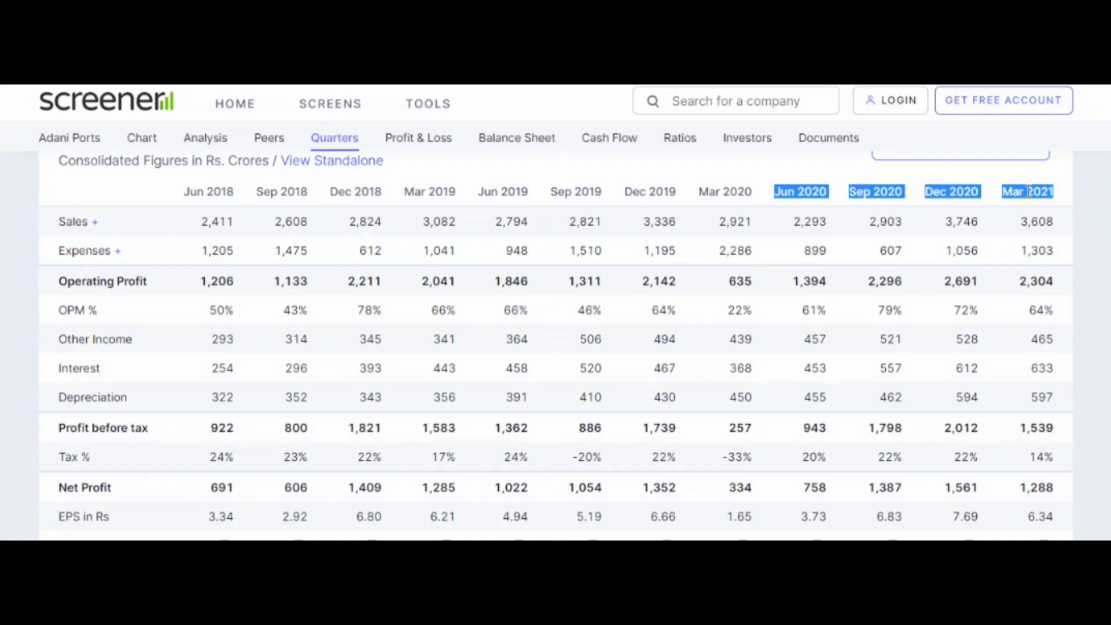
{"action": "left_click_drag", "start_coordinate": [58, 282], "coordinate": [182, 286]}
{"action": "left_click", "coordinate": [182, 286]}
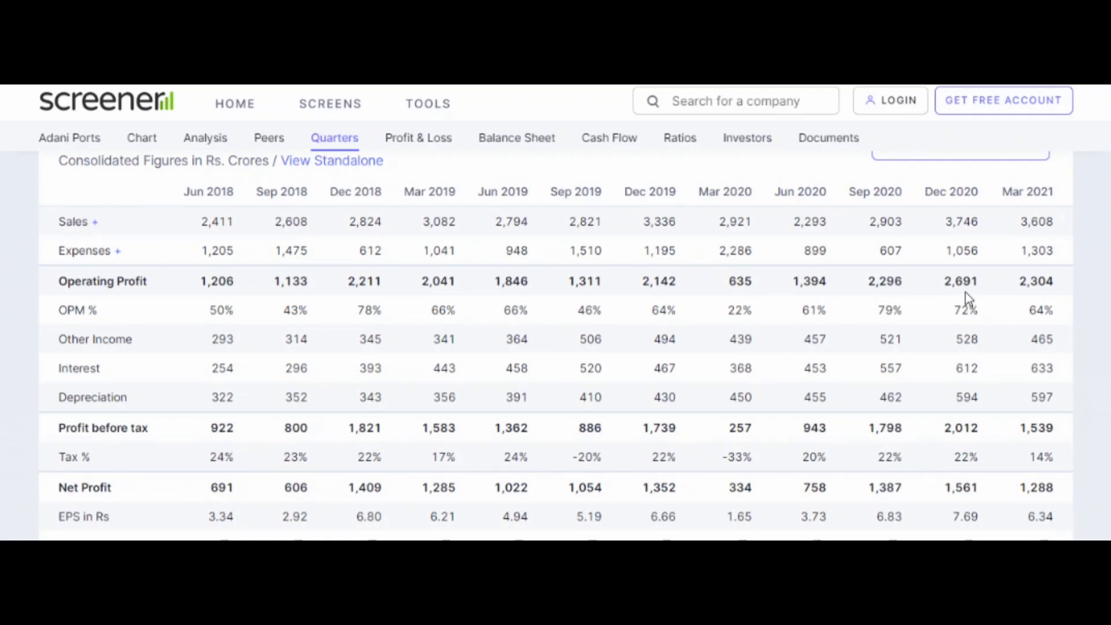
{"action": "left_click_drag", "start_coordinate": [1018, 282], "coordinate": [1053, 287]}
{"action": "left_click", "coordinate": [1040, 290]}
- Compare profit before tax for the Dec 2020 and Mar 2021 quarters
{"action": "left_click_drag", "start_coordinate": [58, 430], "coordinate": [158, 434]}
{"action": "left_click", "coordinate": [158, 435]}
{"action": "left_click_drag", "start_coordinate": [945, 428], "coordinate": [1065, 439]}
- Review net profit quarter by quarter from Jun 2020 to Mar 2021
{"action": "left_click_drag", "start_coordinate": [58, 489], "coordinate": [120, 496]}
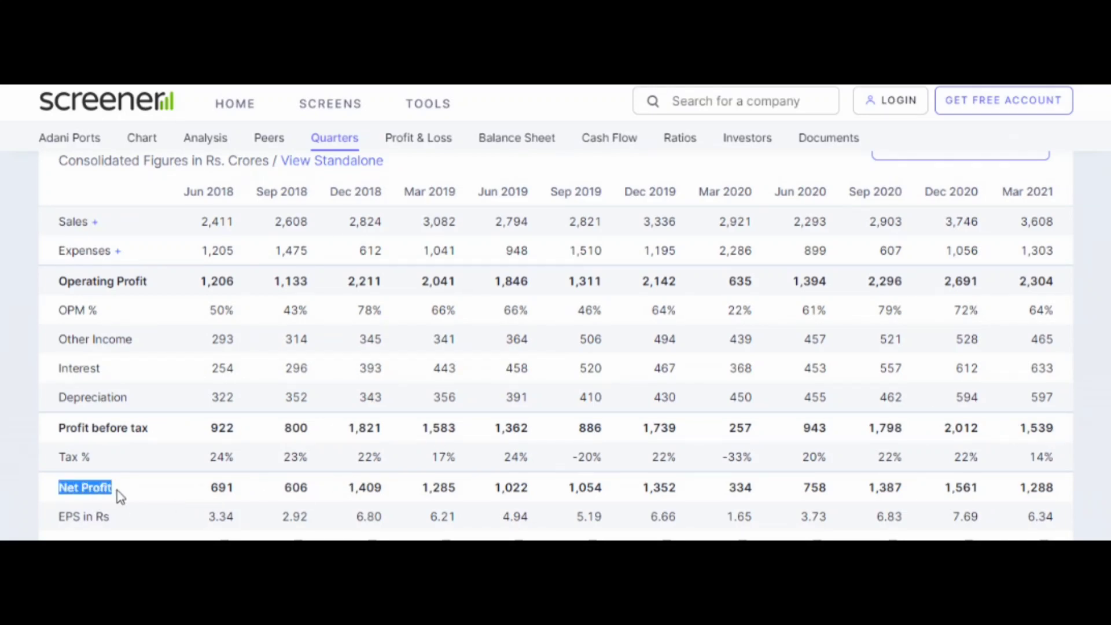
{"action": "left_click", "coordinate": [343, 463]}
{"action": "left_click_drag", "start_coordinate": [801, 493], "coordinate": [898, 493]}
{"action": "left_click", "coordinate": [901, 508]}
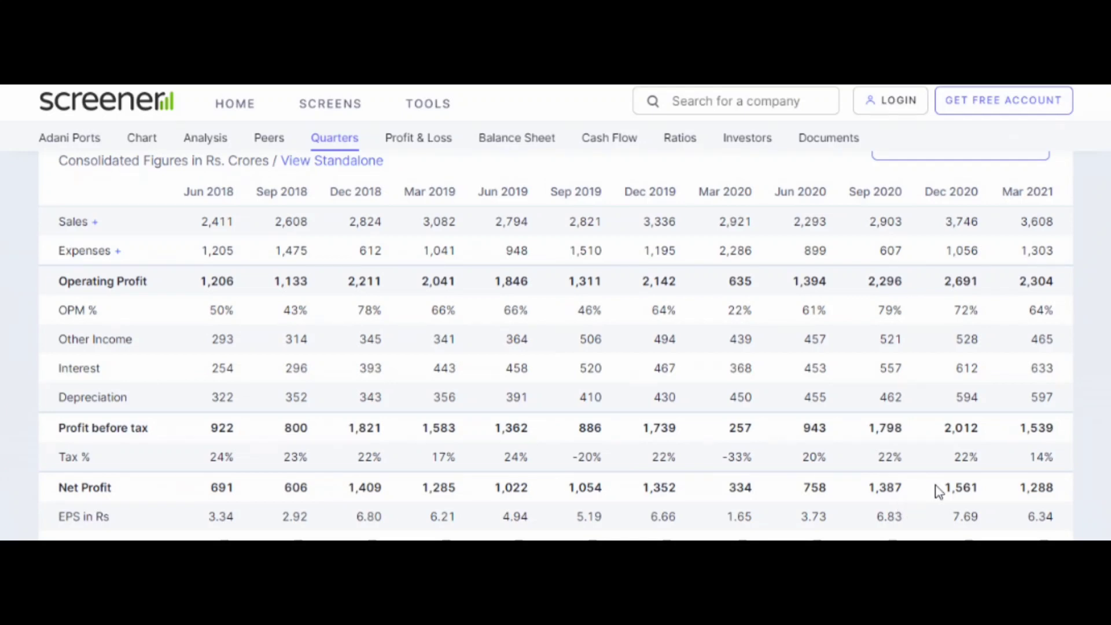
{"action": "left_click_drag", "start_coordinate": [950, 488], "coordinate": [984, 503]}
{"action": "left_click", "coordinate": [983, 501]}
{"action": "left_click_drag", "start_coordinate": [1031, 490], "coordinate": [1057, 497]}
{"action": "left_click", "coordinate": [1050, 503]}
- Review the EPS figures for the quarters from Jun 2020 to Mar 2021
{"action": "left_click_drag", "start_coordinate": [60, 515], "coordinate": [114, 519]}
{"action": "left_click", "coordinate": [114, 521]}
{"action": "left_click_drag", "start_coordinate": [800, 521], "coordinate": [993, 522]}
{"action": "left_click", "coordinate": [905, 524]}
{"action": "left_click_drag", "start_coordinate": [1027, 523], "coordinate": [1059, 528]}
{"action": "left_click", "coordinate": [1048, 522]}
- Open the balance sheet and examine the Mar 2021 borrowings and total assets
{"action": "left_click", "coordinate": [527, 152]}
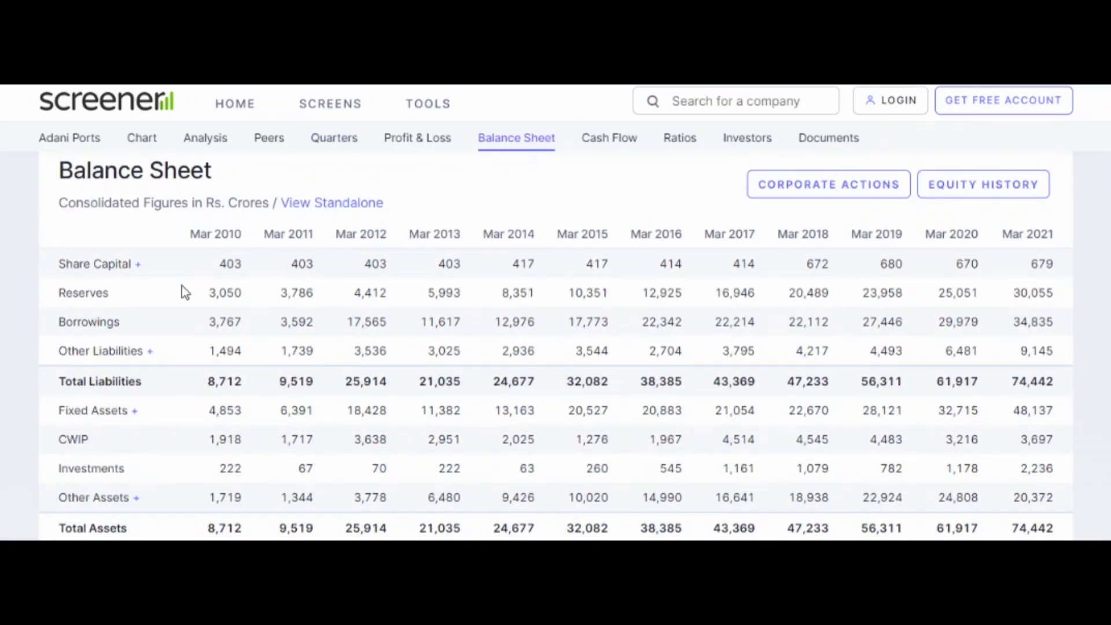
{"action": "left_click_drag", "start_coordinate": [54, 320], "coordinate": [132, 323]}
{"action": "left_click", "coordinate": [132, 323]}
{"action": "left_click_drag", "start_coordinate": [1012, 323], "coordinate": [1063, 335]}
{"action": "left_click", "coordinate": [1059, 335]}
{"action": "left_click_drag", "start_coordinate": [1014, 324], "coordinate": [1062, 335]}
{"action": "left_click", "coordinate": [1055, 334]}
{"action": "left_click_drag", "start_coordinate": [1013, 524], "coordinate": [1065, 536]}
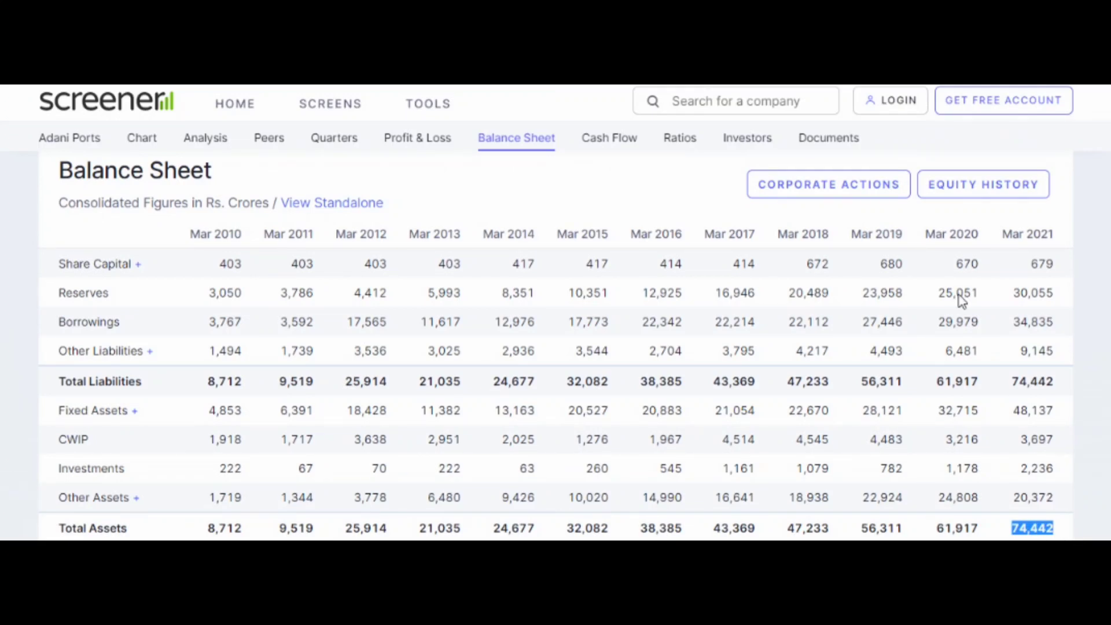
- Open the shareholding pattern and examine the Mar 2021 holdings of promoters, FIIs, DIIs, government and public
{"action": "left_click", "coordinate": [746, 143]}
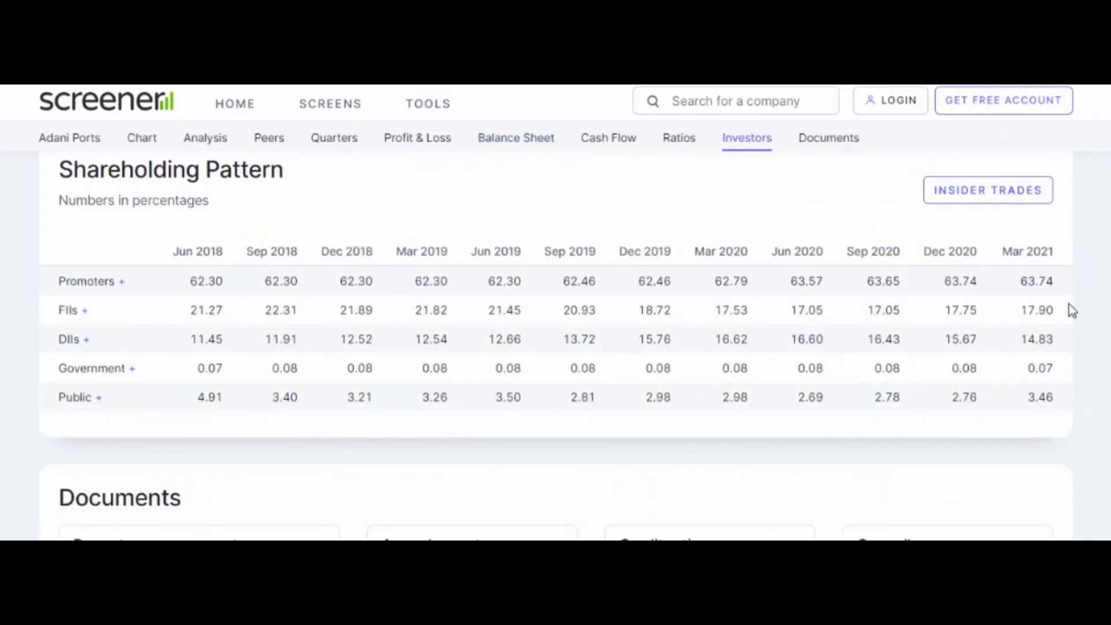
{"action": "left_click_drag", "start_coordinate": [1020, 284], "coordinate": [1063, 412]}
{"action": "left_click", "coordinate": [1037, 437]}
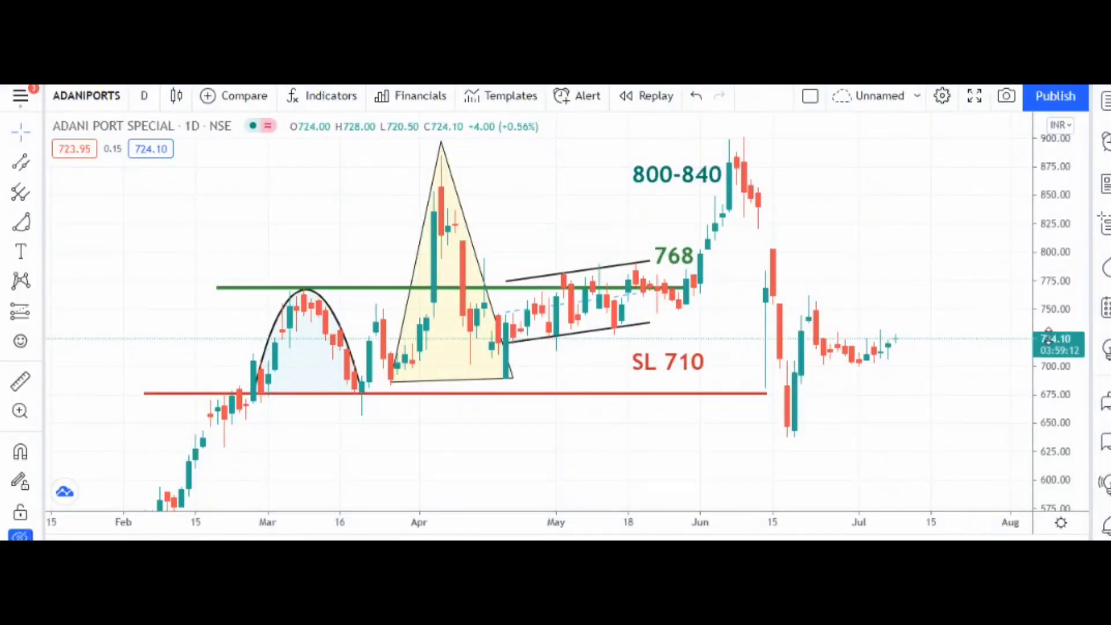
- On the TradingView ADANIPORTS daily chart, move the 768 and 800-840 labels to just above the late April–May channel
{"action": "left_click_drag", "start_coordinate": [1049, 345], "coordinate": [1042, 272]}
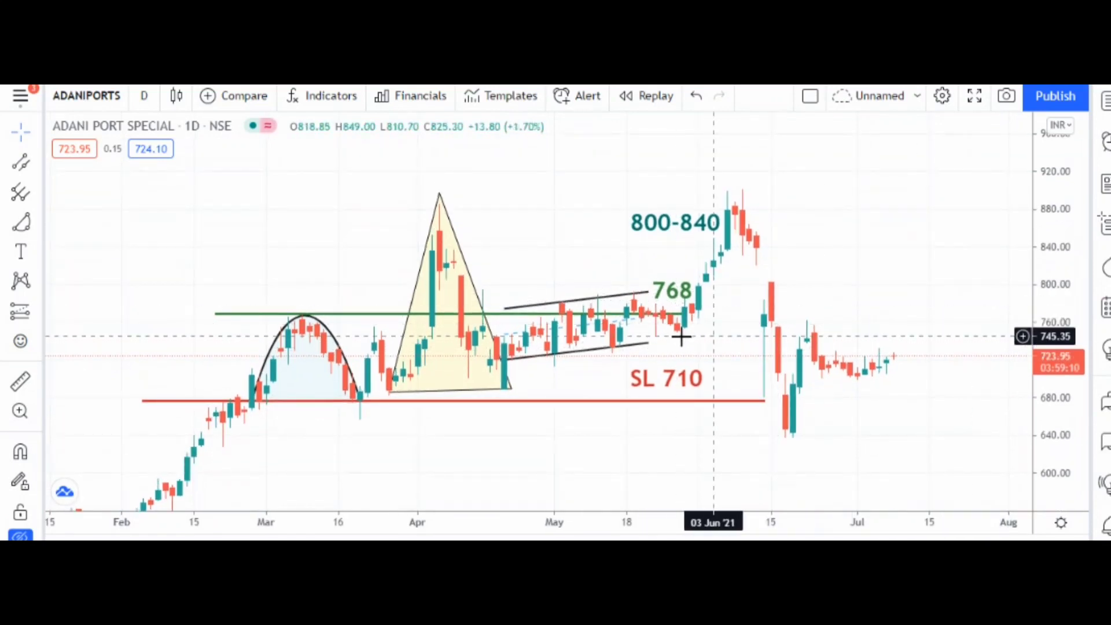
{"action": "left_click_drag", "start_coordinate": [672, 290], "coordinate": [560, 273]}
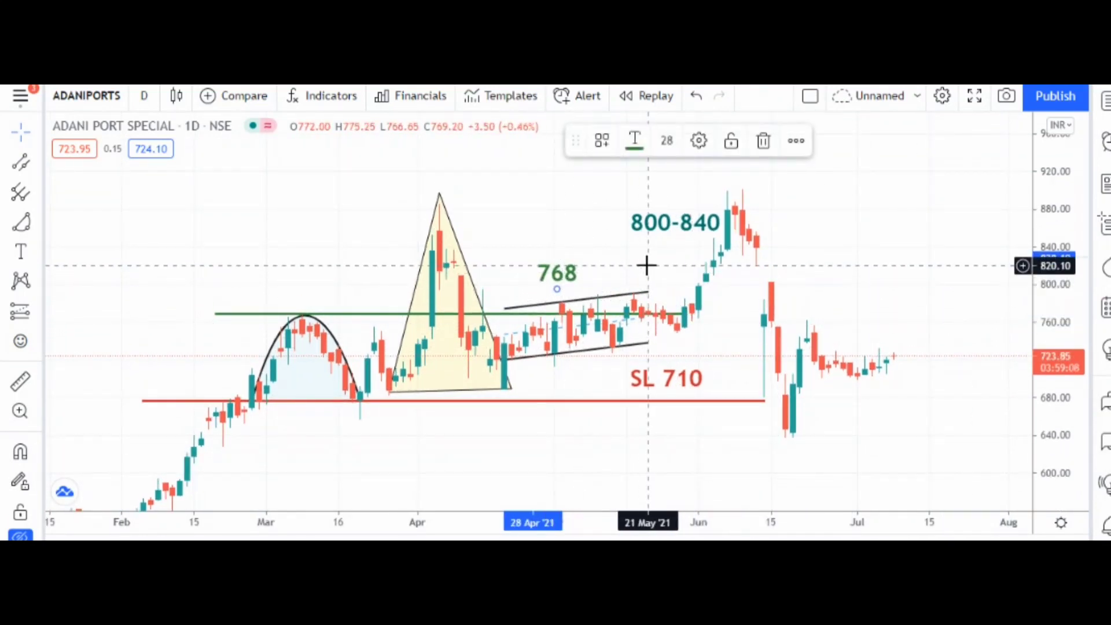
{"action": "left_click_drag", "start_coordinate": [676, 227], "coordinate": [611, 263]}
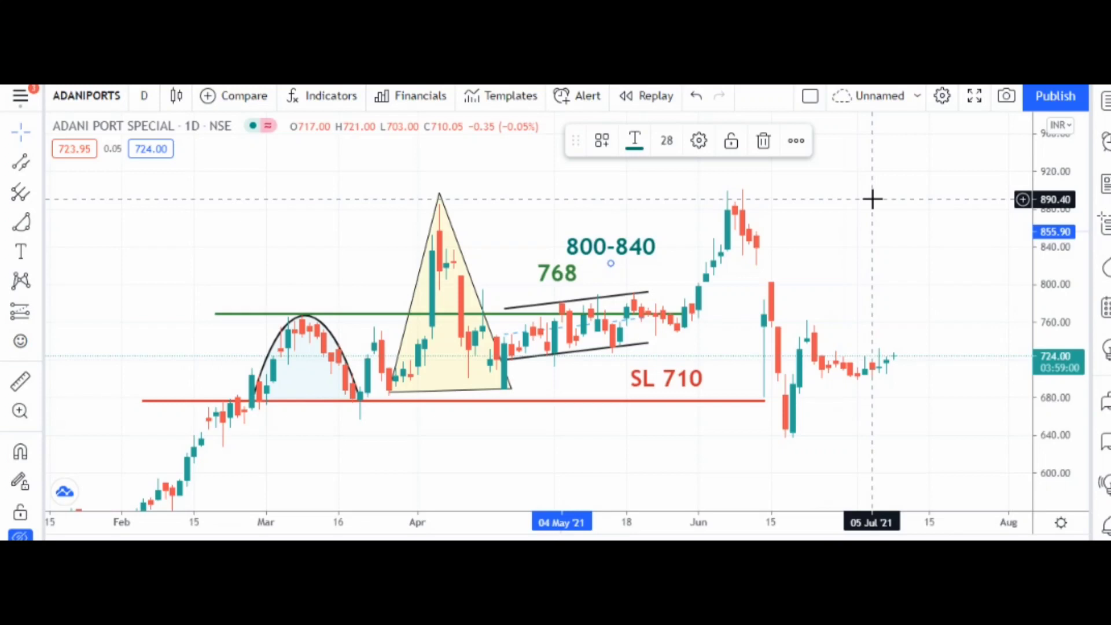
- Draw a rising parallel channel around the early-July candles, its lower line running from about 700 to 723
{"action": "left_click", "coordinate": [527, 473]}
{"action": "left_click_drag", "start_coordinate": [557, 294], "coordinate": [683, 273]}
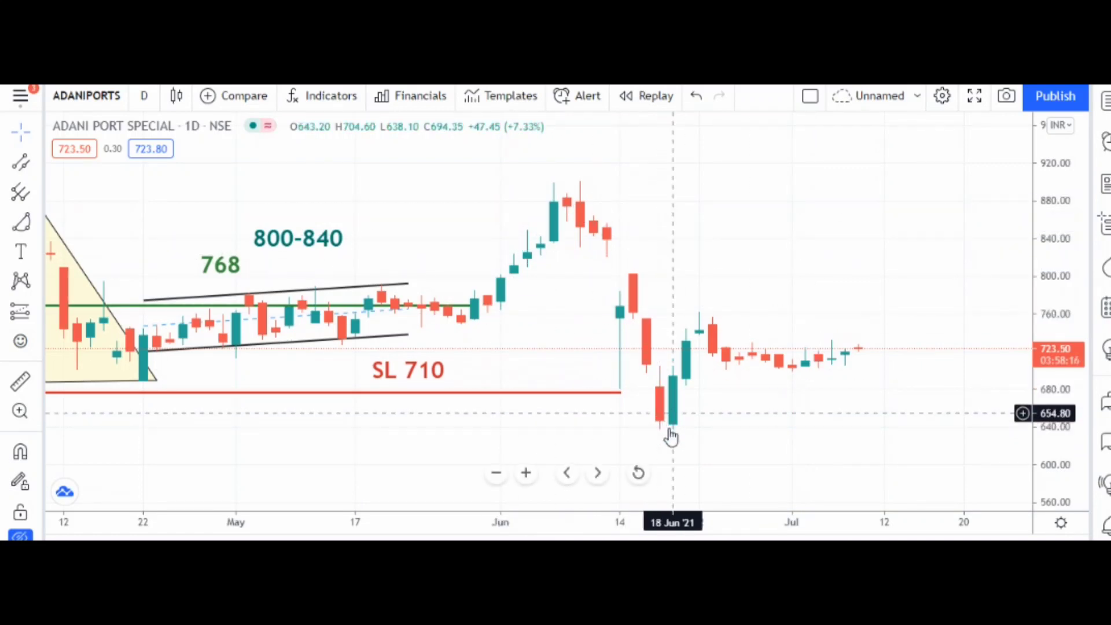
{"action": "left_click", "coordinate": [526, 473]}
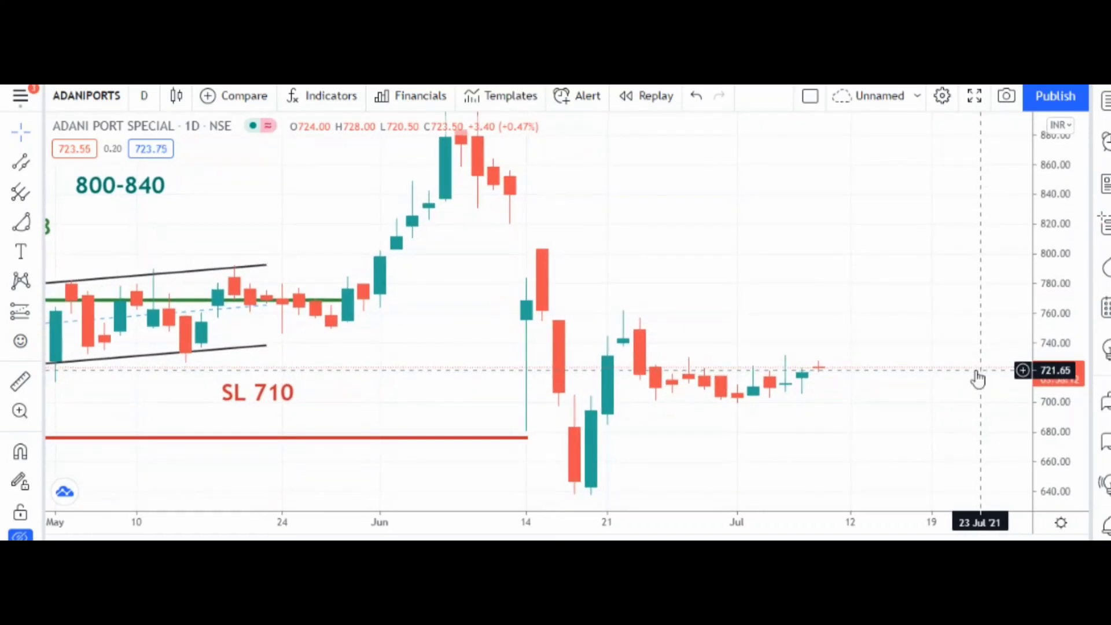
{"action": "left_click", "coordinate": [20, 163]}
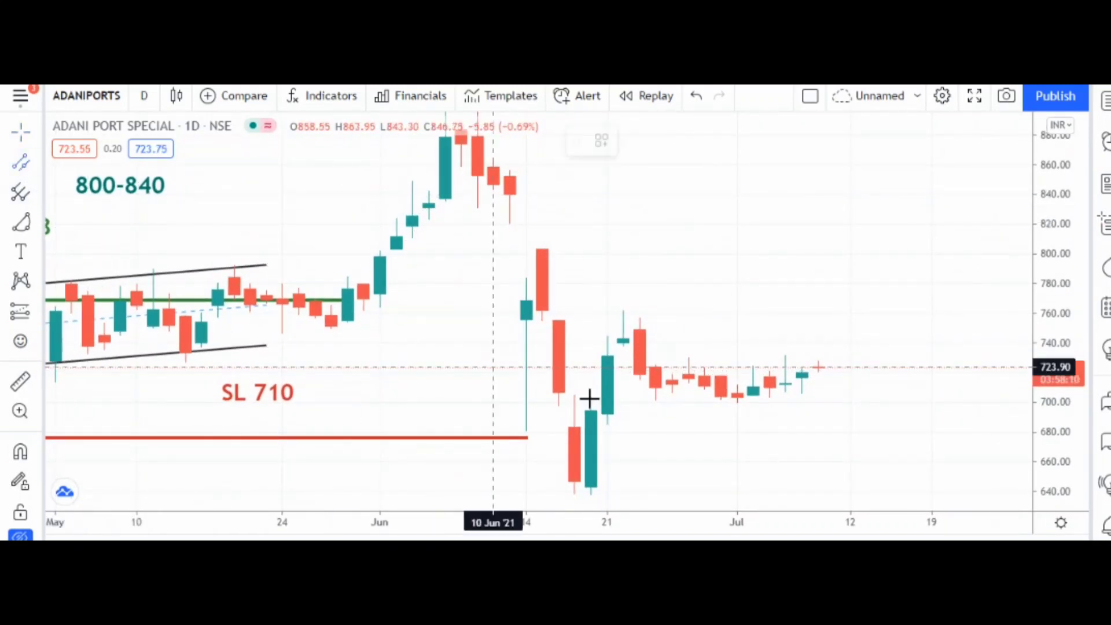
{"action": "left_click", "coordinate": [737, 402]}
{"action": "left_click", "coordinate": [840, 366]}
{"action": "left_click", "coordinate": [824, 351]}
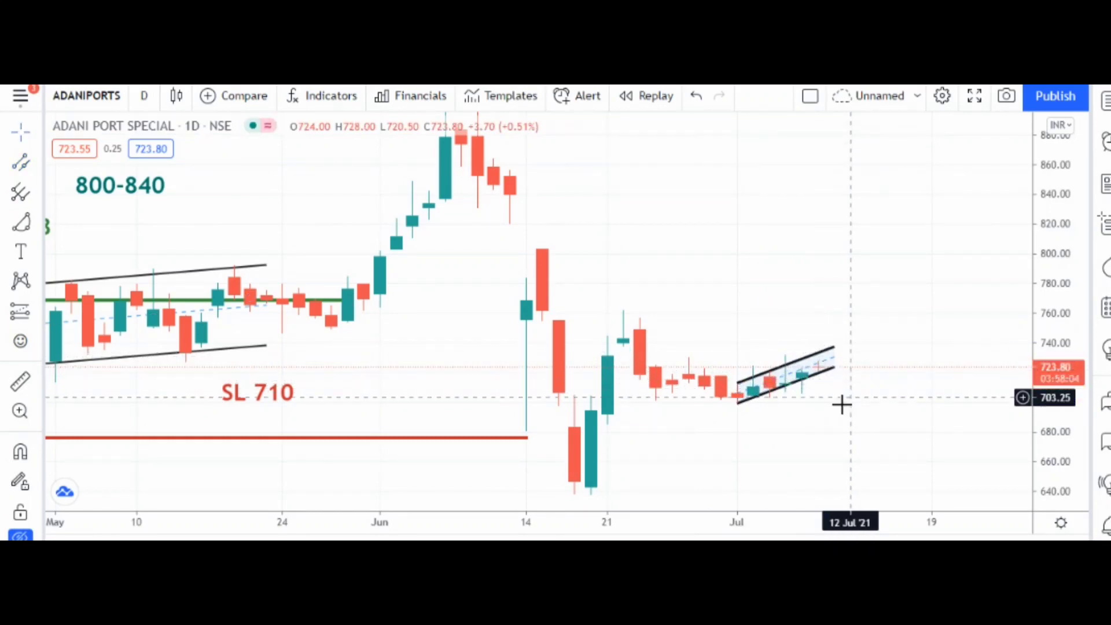
- Draw a cup-shaped arc from 22 Jun '21 at 742.80 to 09 Jul '21 at 741.35, with its low at 698.35
{"action": "left_click_drag", "start_coordinate": [968, 413], "coordinate": [990, 376]}
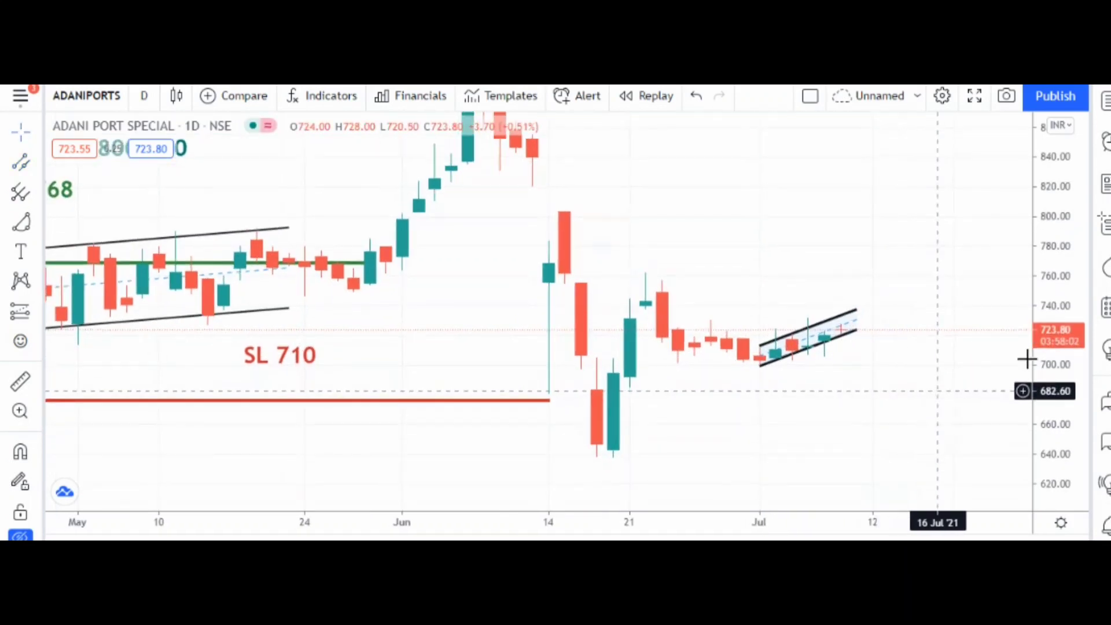
{"action": "left_click", "coordinate": [496, 473]}
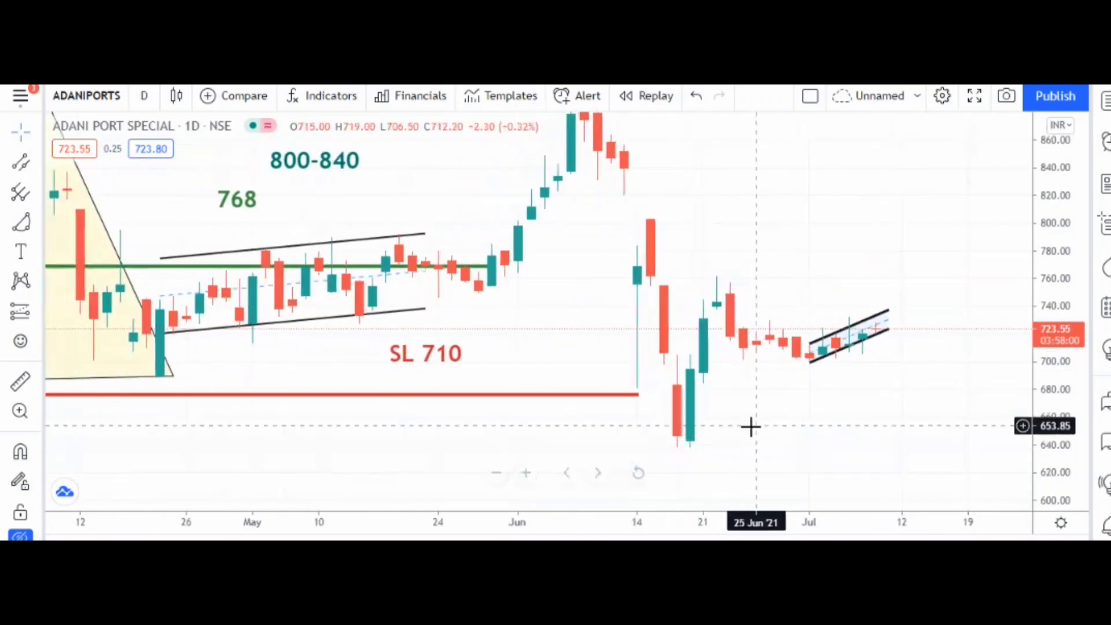
{"action": "left_click_drag", "start_coordinate": [757, 426], "coordinate": [740, 429]}
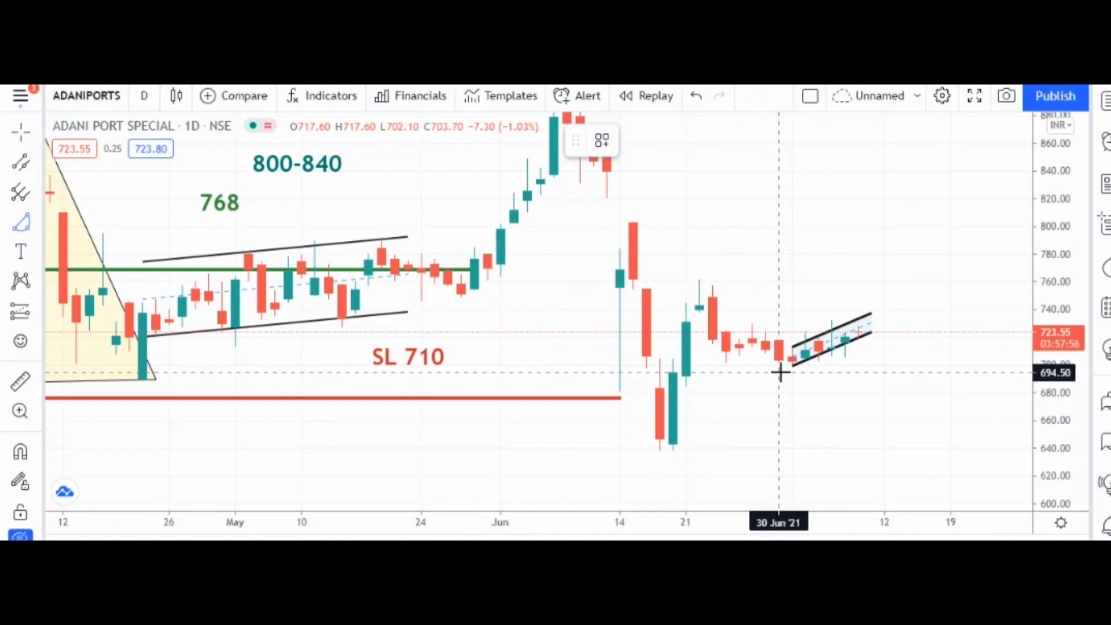
{"action": "left_click_drag", "start_coordinate": [1053, 324], "coordinate": [1054, 353]}
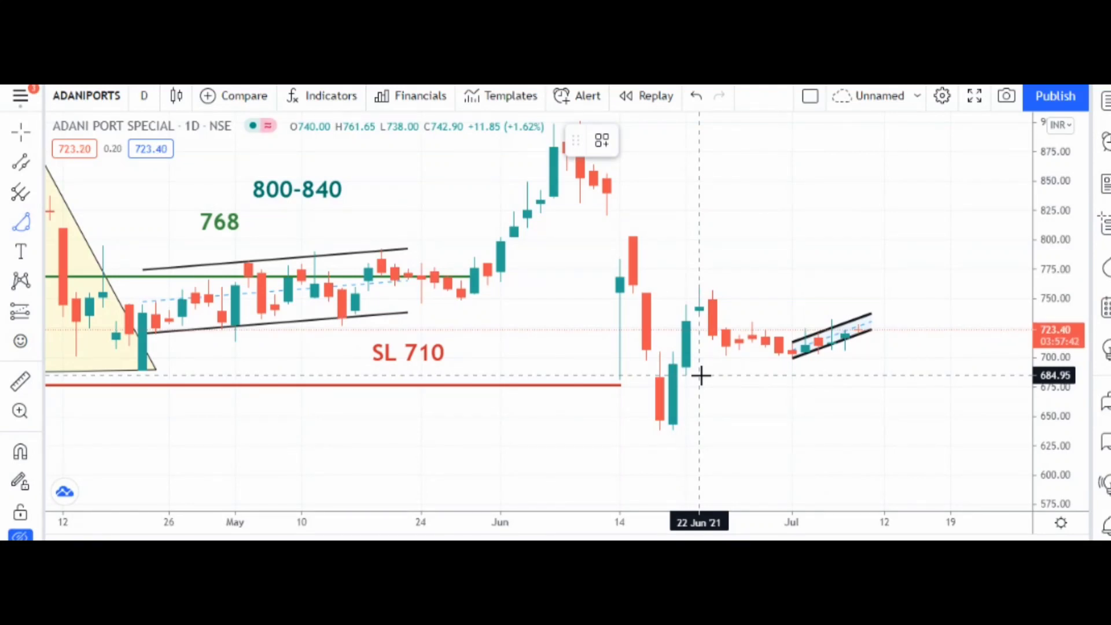
{"action": "left_click", "coordinate": [699, 307]}
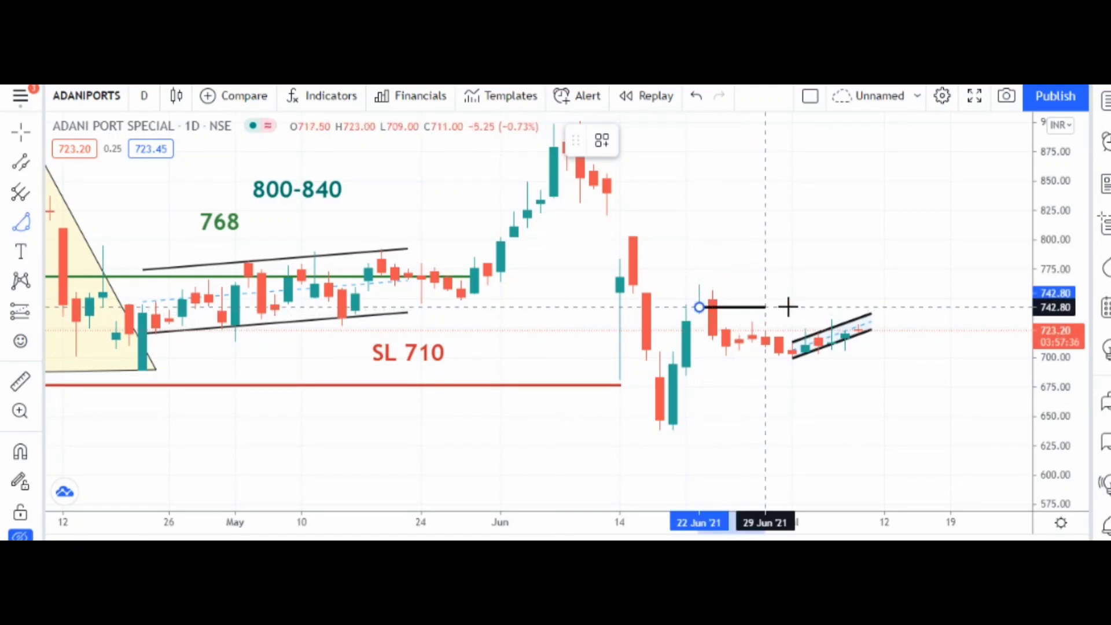
{"action": "left_click", "coordinate": [873, 307]}
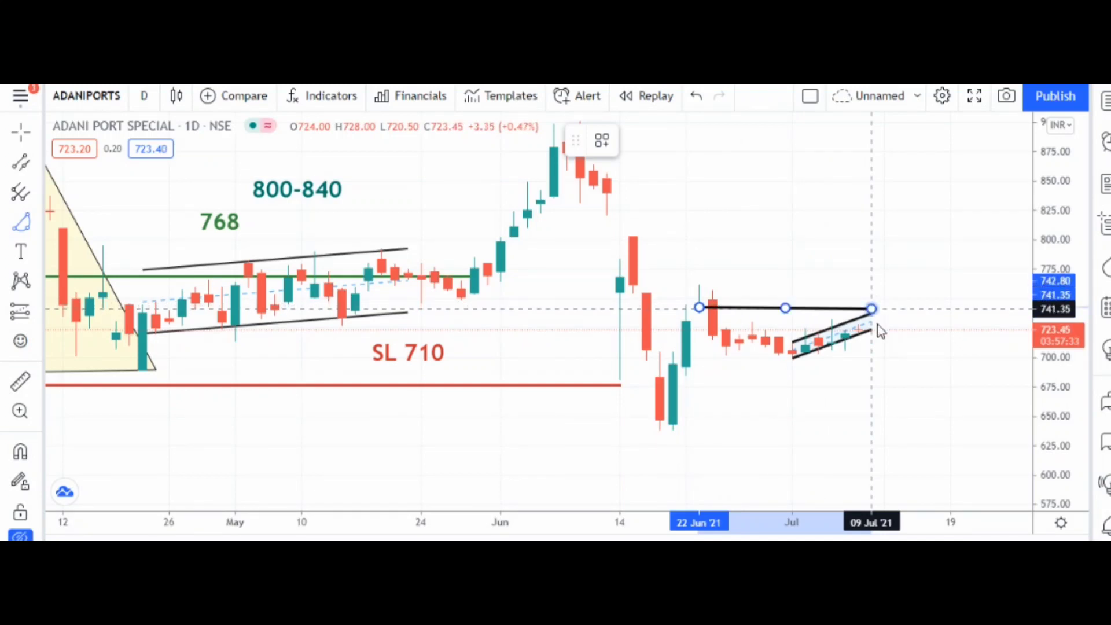
{"action": "left_click", "coordinate": [876, 359]}
- Change the line colour of the cup-shaped arc to blue and deselect it
{"action": "left_click_drag", "start_coordinate": [1057, 389], "coordinate": [1059, 289]}
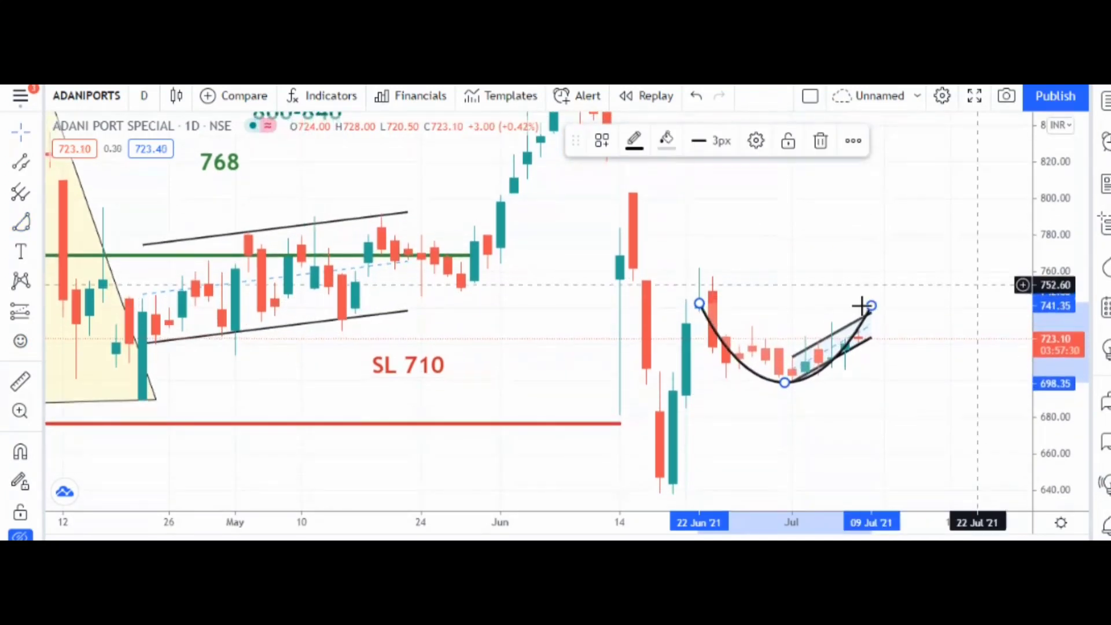
{"action": "left_click", "coordinate": [635, 140]}
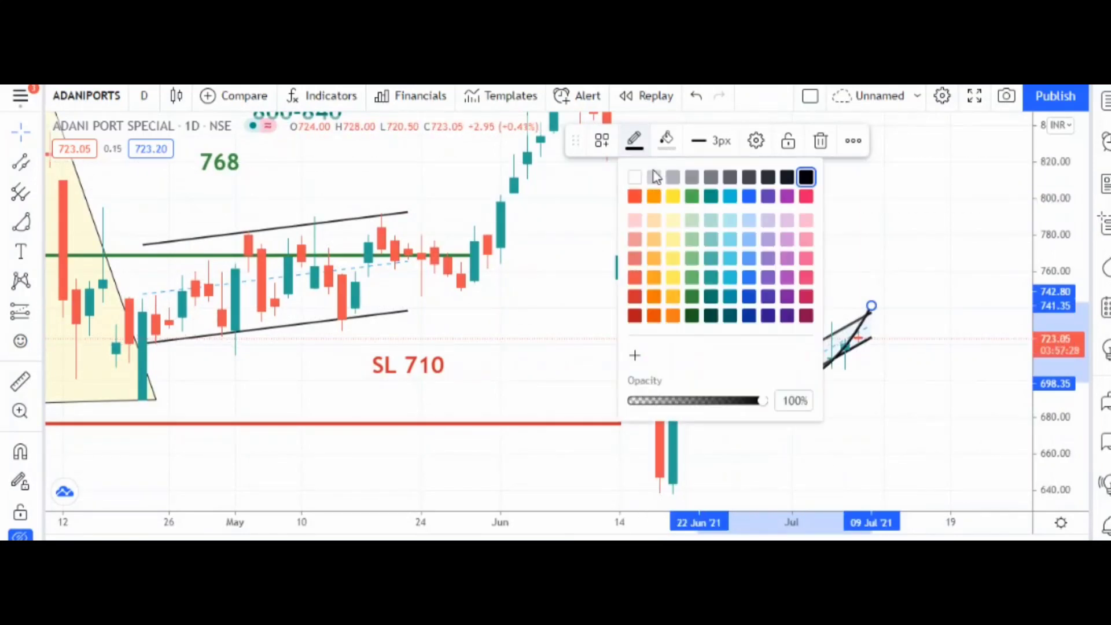
{"action": "left_click", "coordinate": [750, 297]}
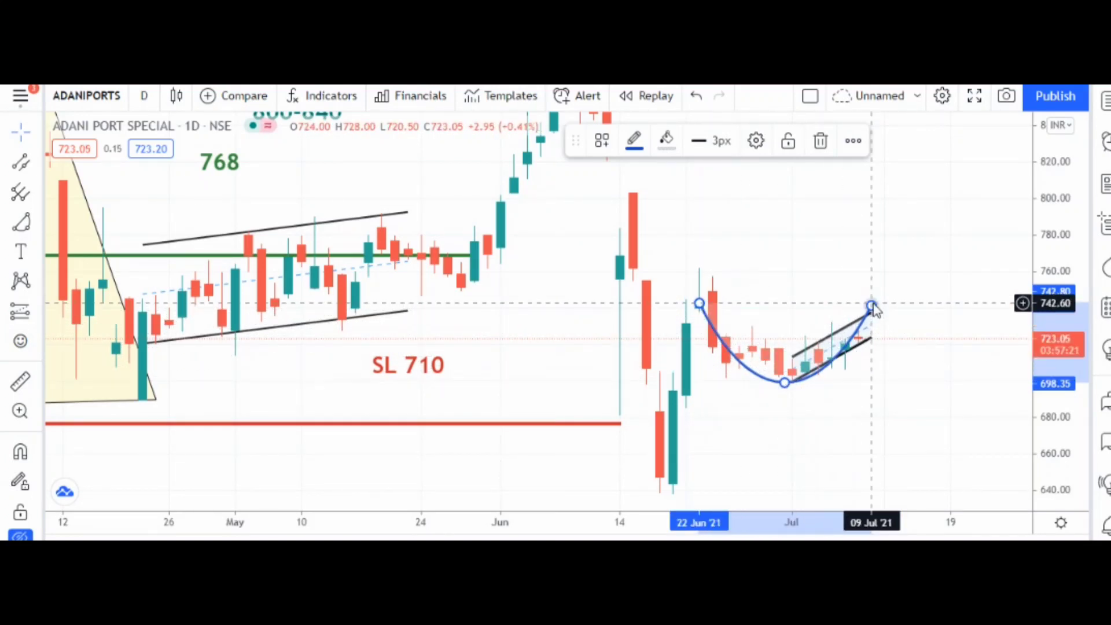
{"action": "left_click", "coordinate": [910, 318]}
- Draw a zero-height rectangle as a horizontal line at 743.50 from 21 Jun '21 to 20 Jul '21 and colour it black
{"action": "left_click", "coordinate": [39, 225]}
{"action": "left_click", "coordinate": [88, 319]}
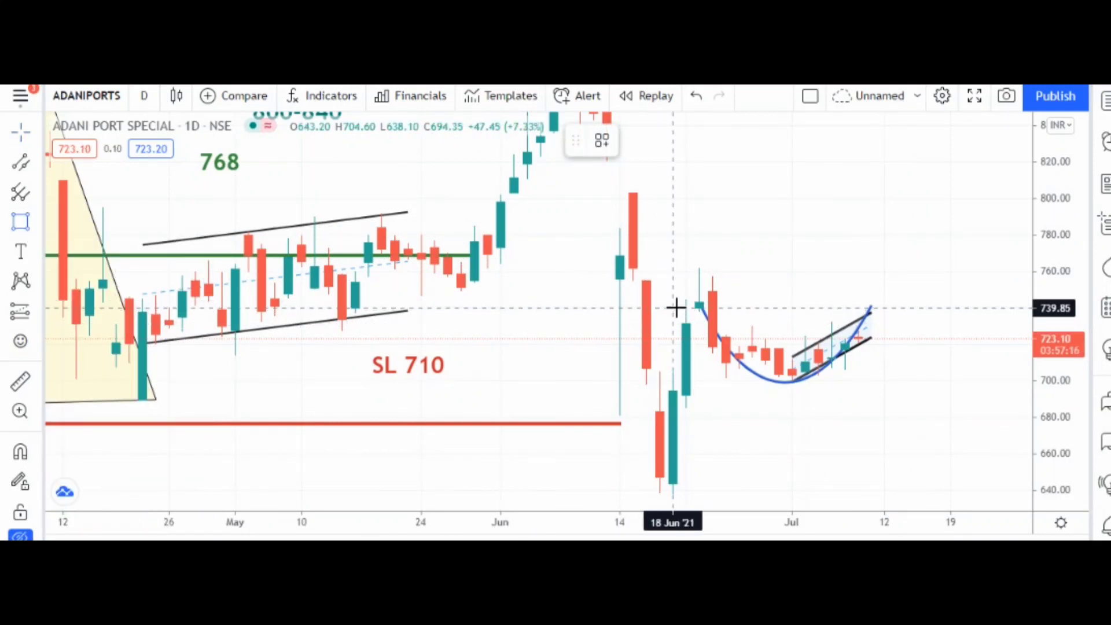
{"action": "mouse_move", "coordinate": [683, 302]}
{"action": "left_mouse_down"}
{"action": "mouse_move", "coordinate": [955, 291]}
{"action": "mouse_move", "coordinate": [964, 302]}
{"action": "left_mouse_up"}
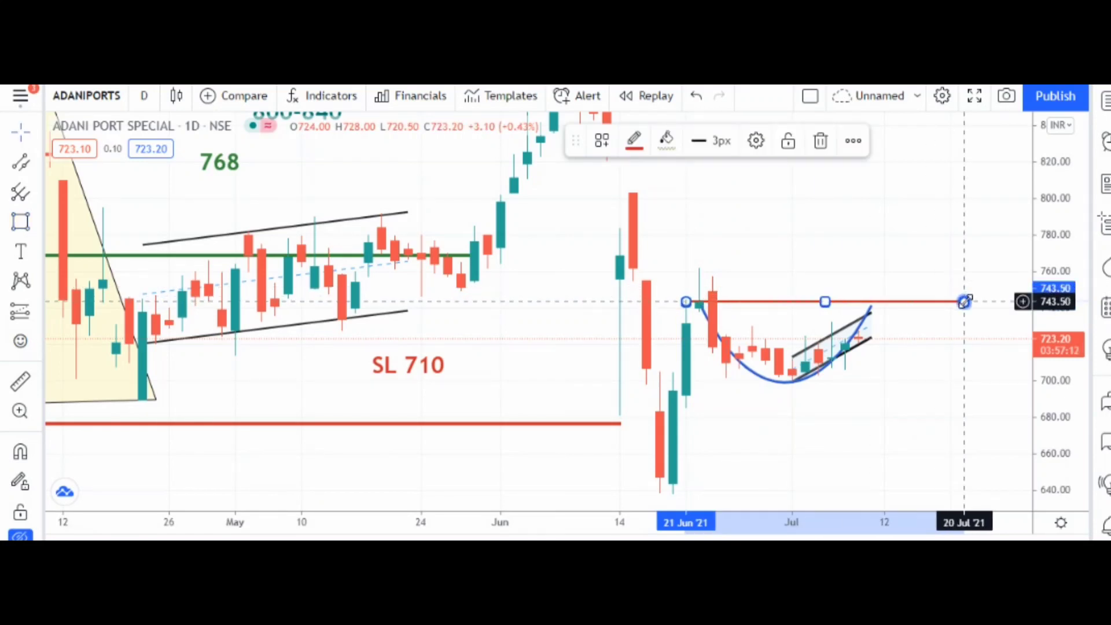
{"action": "left_click", "coordinate": [635, 140]}
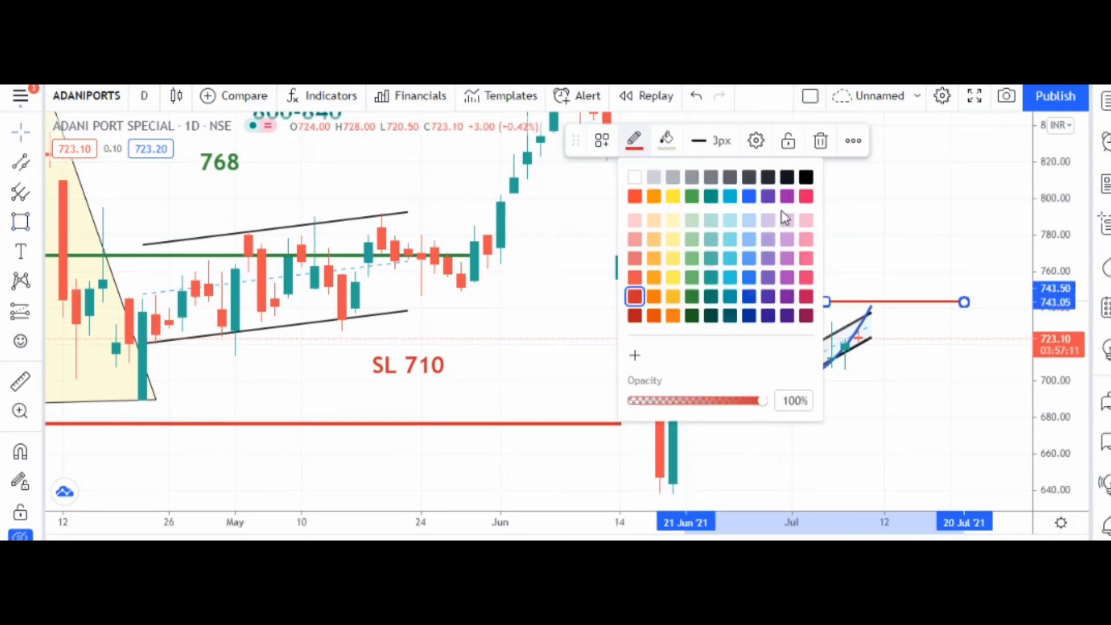
{"action": "left_click", "coordinate": [806, 177]}
{"action": "left_click", "coordinate": [872, 257]}
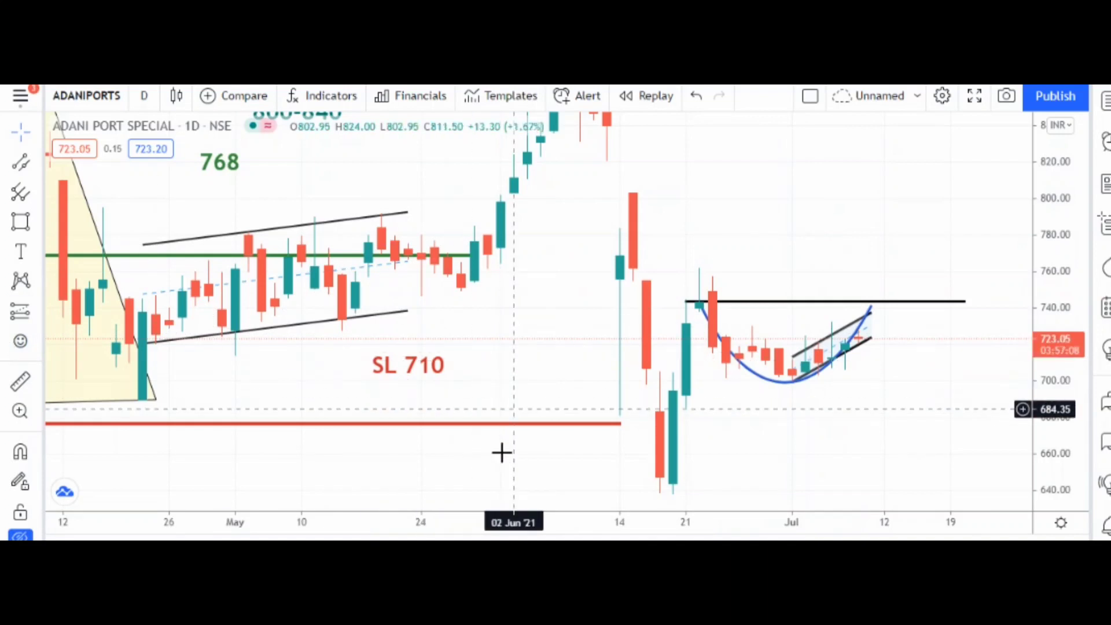
- Move the 768 label above the black horizontal line and change its text to 742.9 CLOSING
{"action": "left_click_drag", "start_coordinate": [401, 335], "coordinate": [384, 343]}
{"action": "left_click_drag", "start_coordinate": [215, 178], "coordinate": [772, 271]}
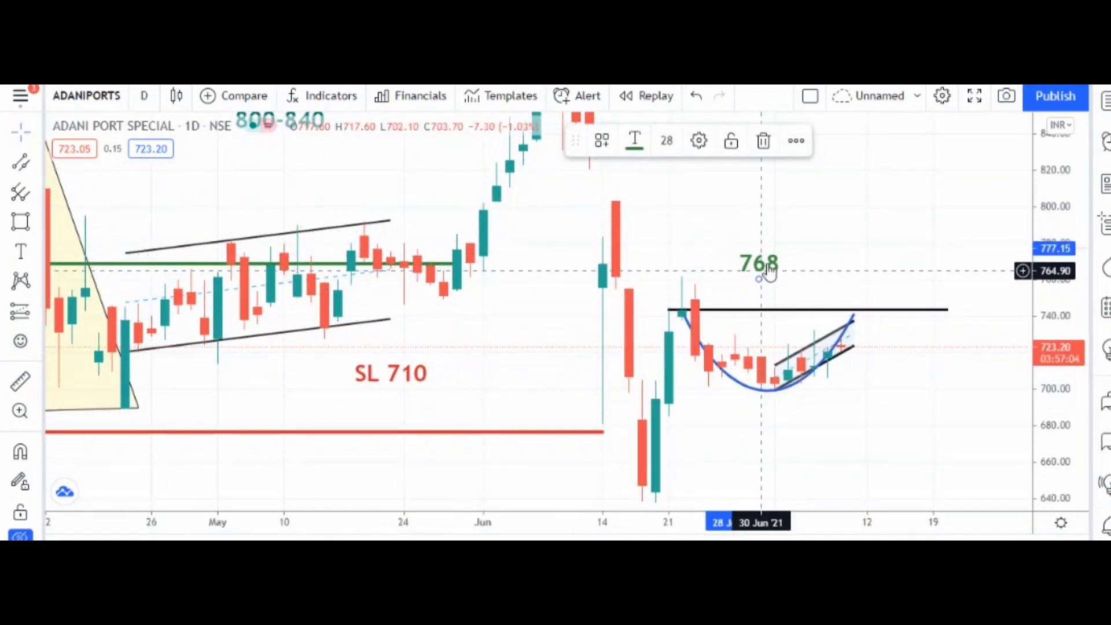
{"action": "double_click", "coordinate": [776, 270]}
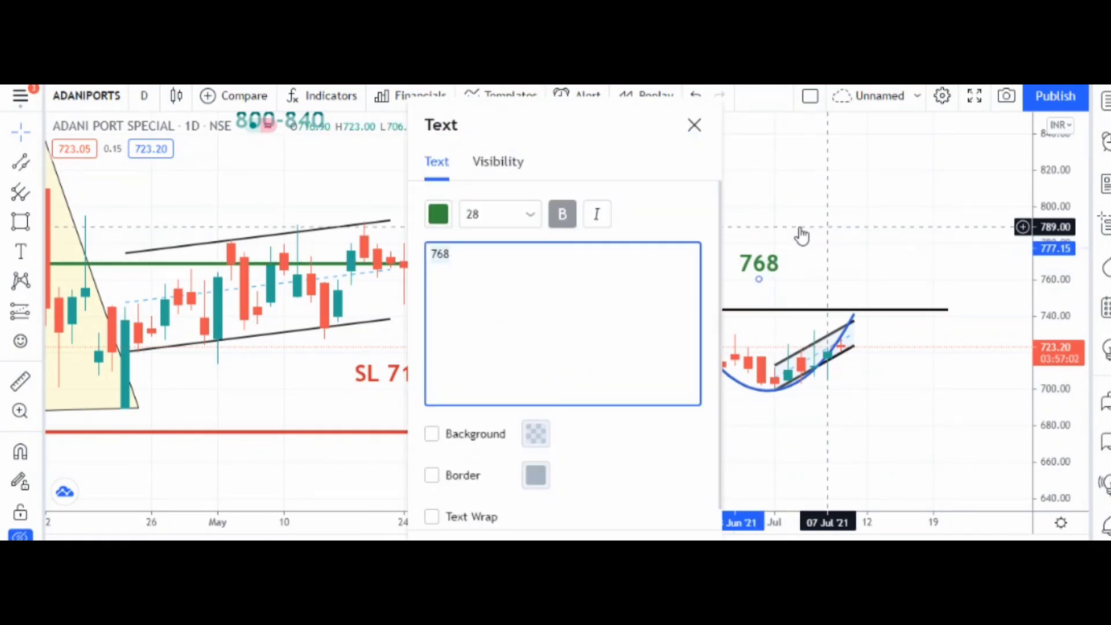
{"action": "key", "text": "BackSpace"}
{"action": "key", "text": "BackSpace"}
{"action": "key", "text": "BackSpace"}
{"action": "type", "text": "742.9"}
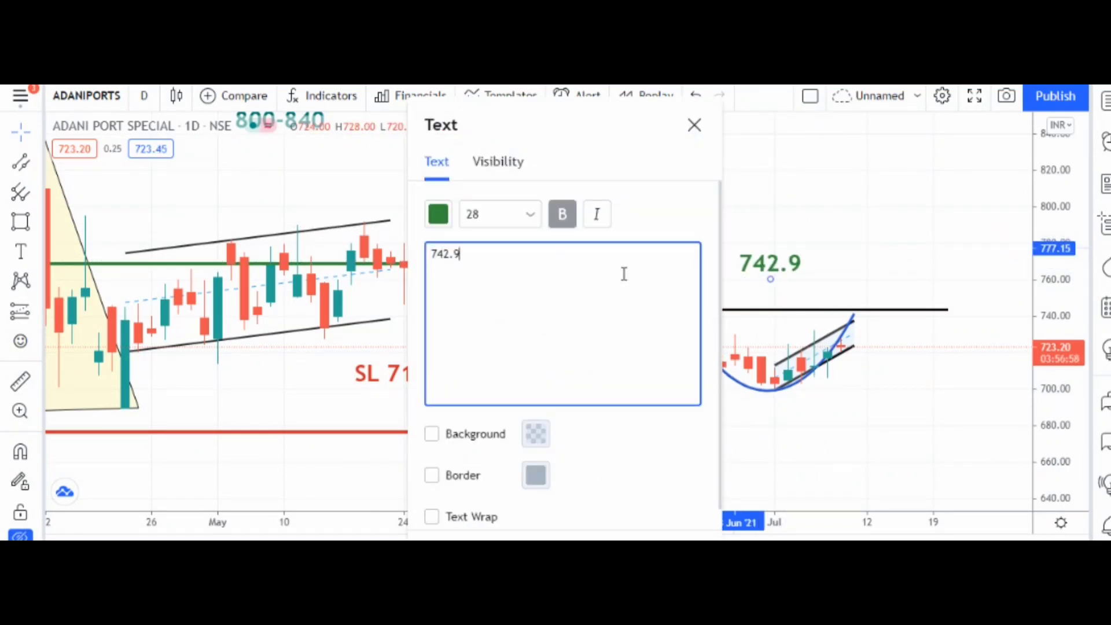
{"action": "type", "text": " closing"}
{"action": "key", "text": "BackSpace"}
{"action": "key", "text": "BackSpace"}
{"action": "key", "text": "BackSpace"}
{"action": "key", "text": "BackSpace"}
{"action": "key", "text": "BackSpace"}
{"action": "key", "text": "BackSpace"}
{"action": "key", "text": "BackSpace"}
{"action": "key", "text": "BackSpace"}
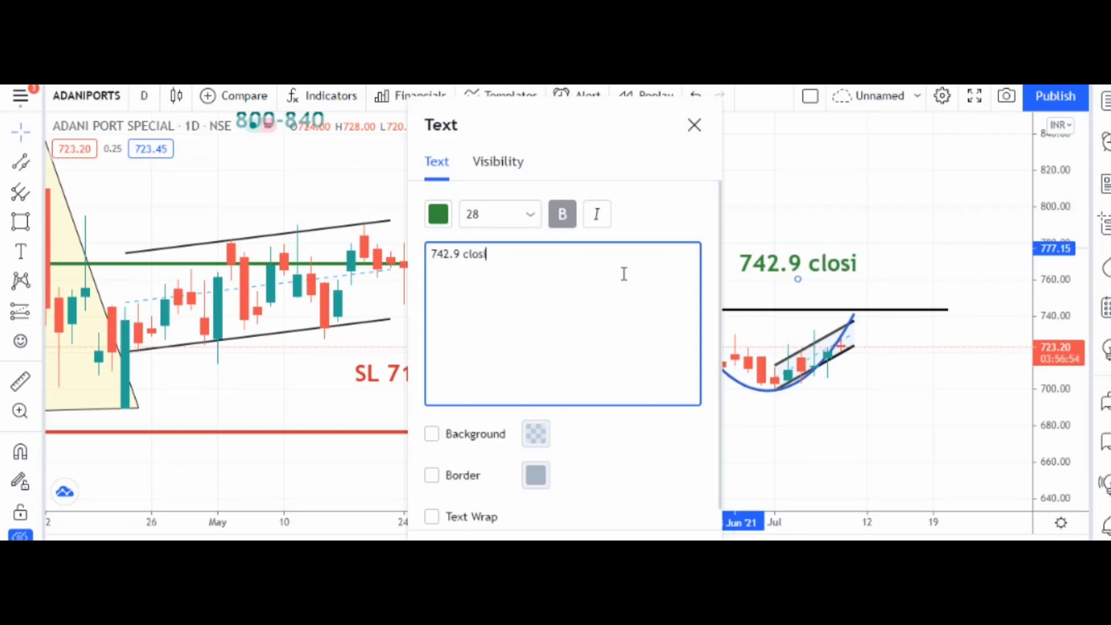
{"action": "type", "text": "C"}
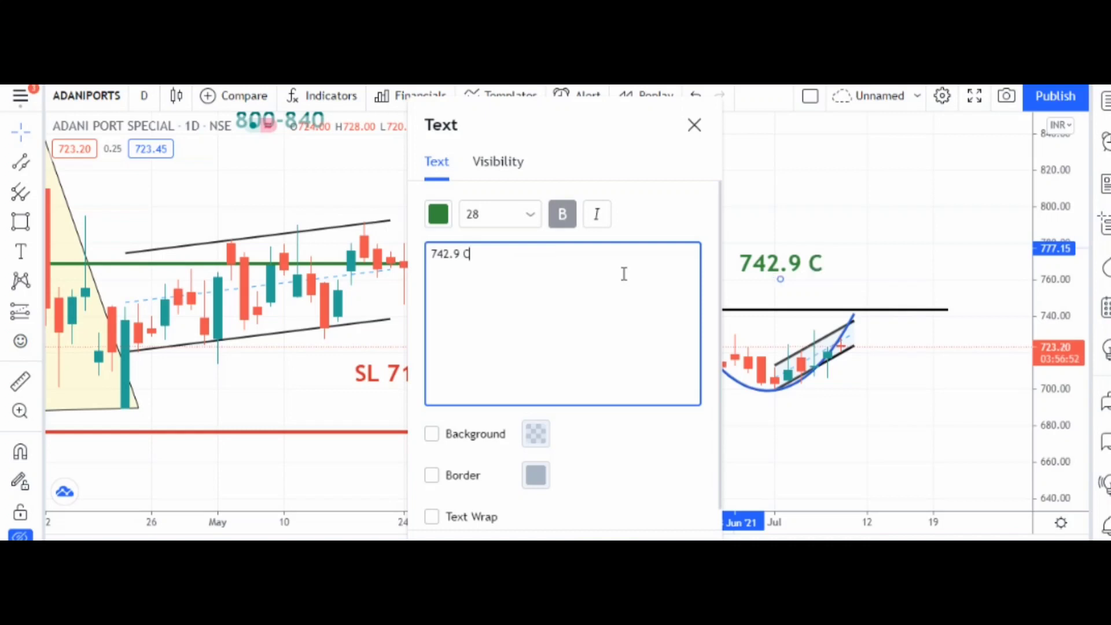
{"action": "type", "text": "LOSING"}
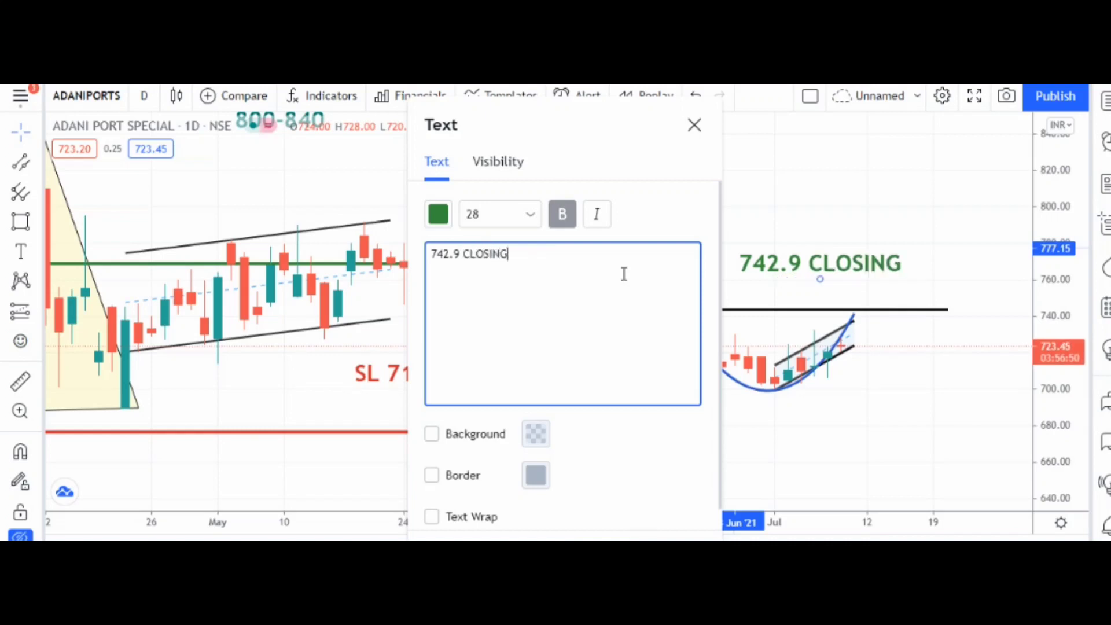
- Turn on the background and border of the 742.9 CLOSING label and nudge it slightly towards earlier dates
{"action": "left_click", "coordinate": [449, 440]}
{"action": "left_click", "coordinate": [450, 478]}
{"action": "left_click", "coordinate": [657, 533]}
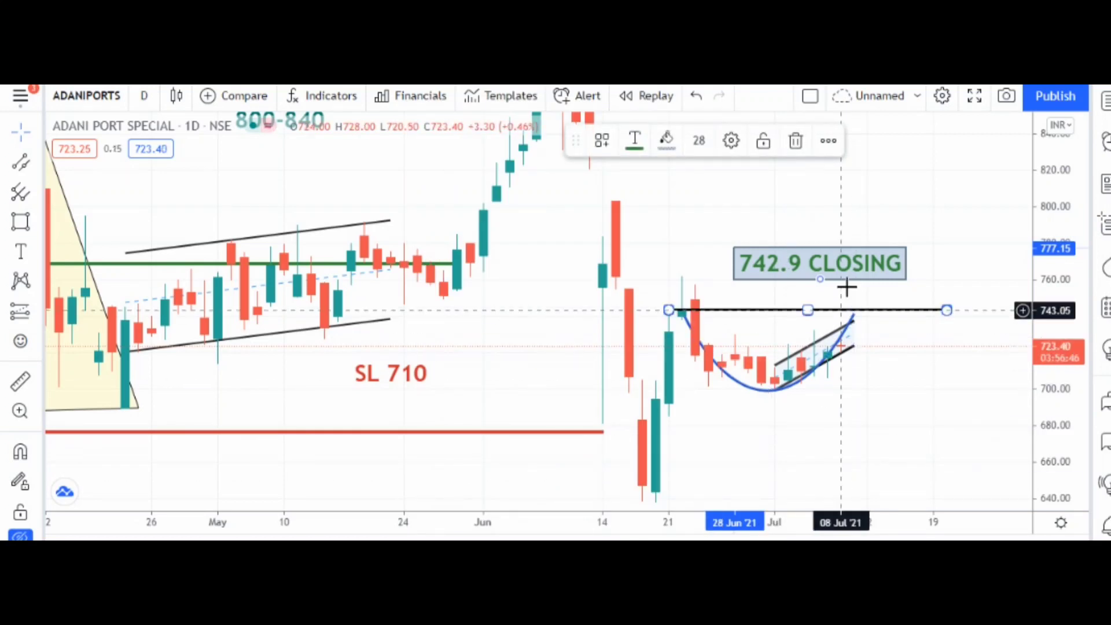
{"action": "left_click", "coordinate": [903, 310]}
{"action": "left_click", "coordinate": [975, 346]}
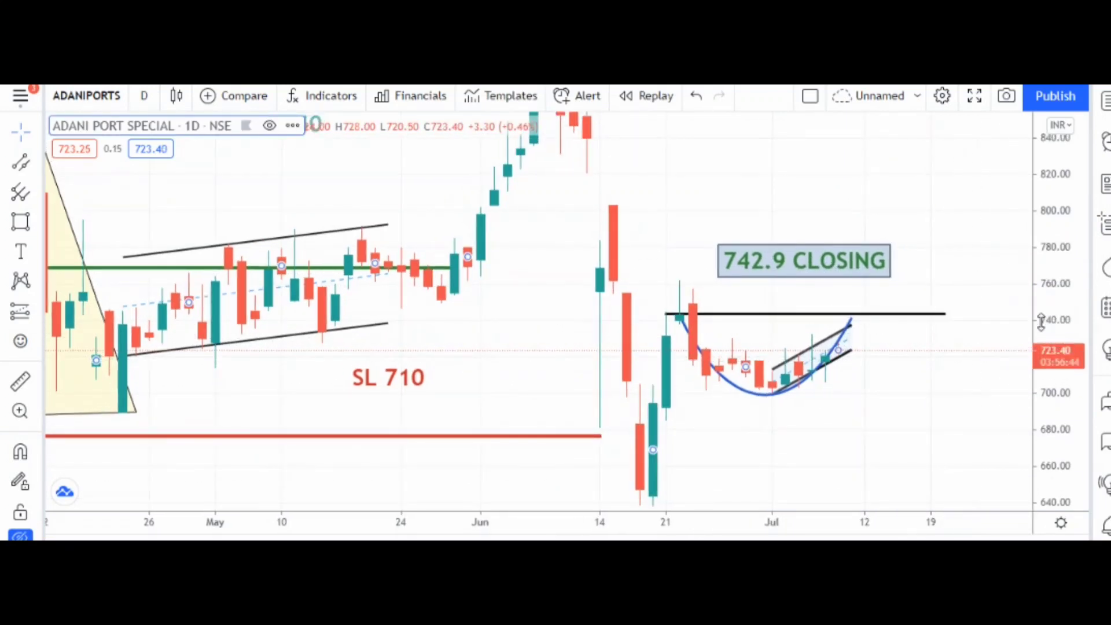
{"action": "left_click_drag", "start_coordinate": [840, 264], "coordinate": [826, 265]}
- Move the 800-840 label above the 742.9 CLOSING label and change its text to 780-810
{"action": "left_click_drag", "start_coordinate": [933, 280], "coordinate": [936, 290]}
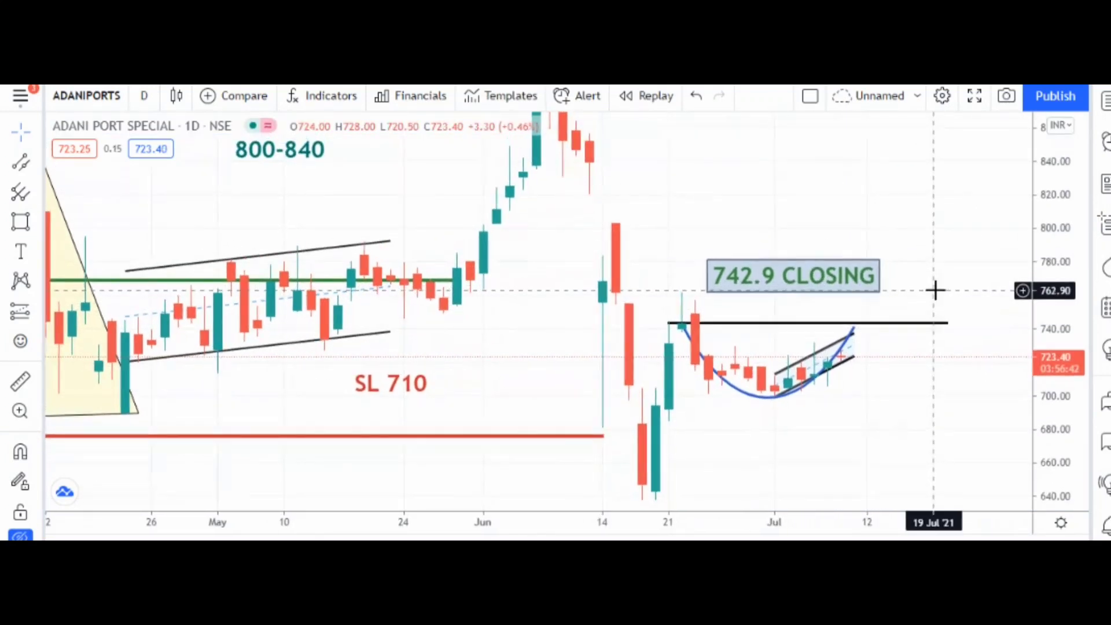
{"action": "left_click_drag", "start_coordinate": [310, 150], "coordinate": [806, 203]}
{"action": "double_click", "coordinate": [805, 203]}
{"action": "left_click", "coordinate": [519, 282]}
{"action": "key", "text": "BackSpace"}
{"action": "key", "text": "BackSpace"}
{"action": "key", "text": "BackSpace"}
{"action": "key", "text": "BackSpace"}
{"action": "key", "text": "BackSpace"}
{"action": "key", "text": "BackSpace"}
{"action": "key", "text": "BackSpace"}
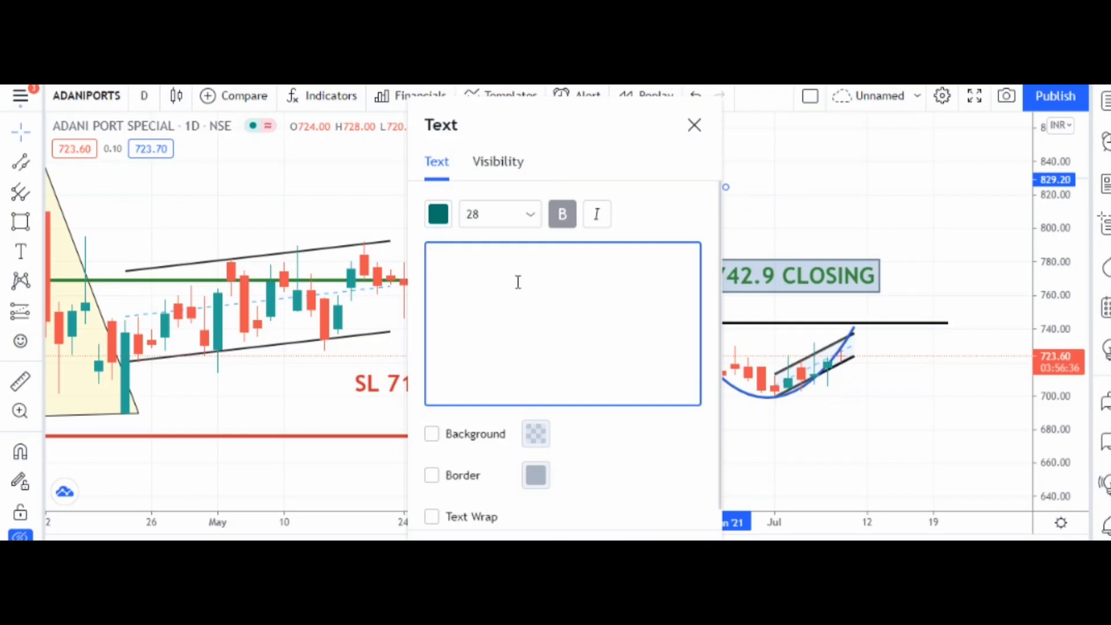
{"action": "type", "text": "780"}
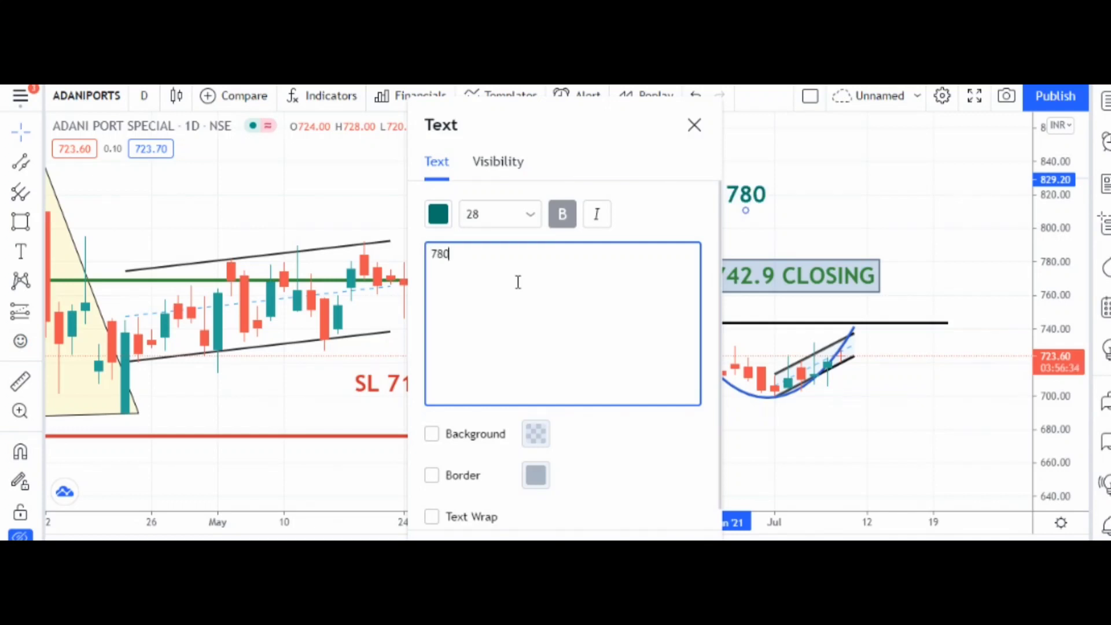
{"action": "type", "text": "-810"}
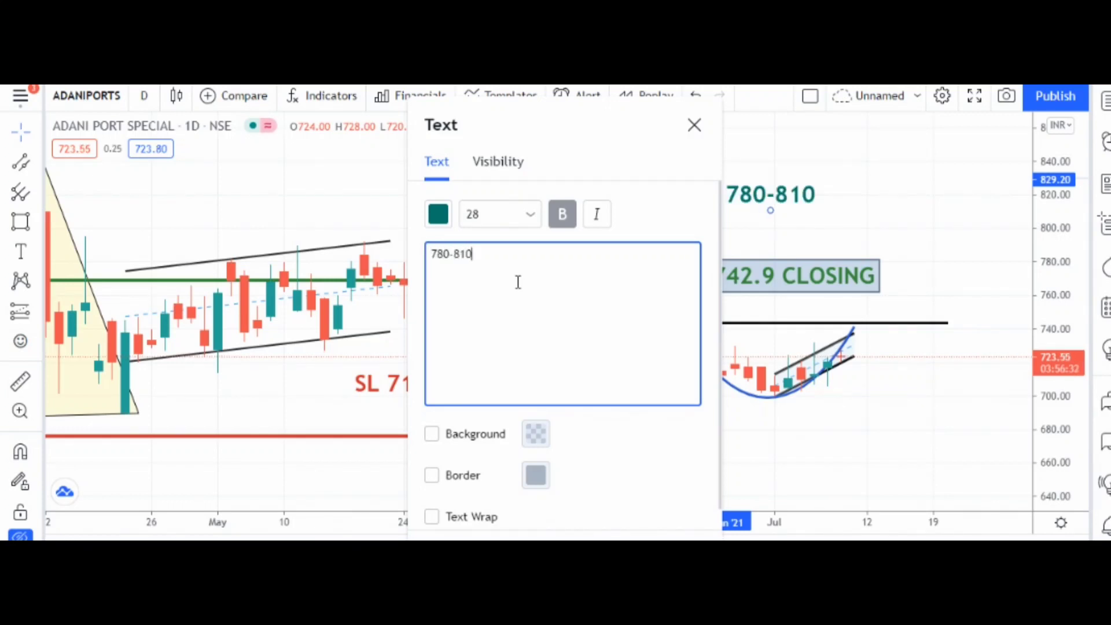
- Turn on the background and border of the 780-810 label, nudge it into place and deselect it
{"action": "left_click", "coordinate": [467, 439]}
{"action": "left_click", "coordinate": [463, 476]}
{"action": "key", "text": "Escape"}
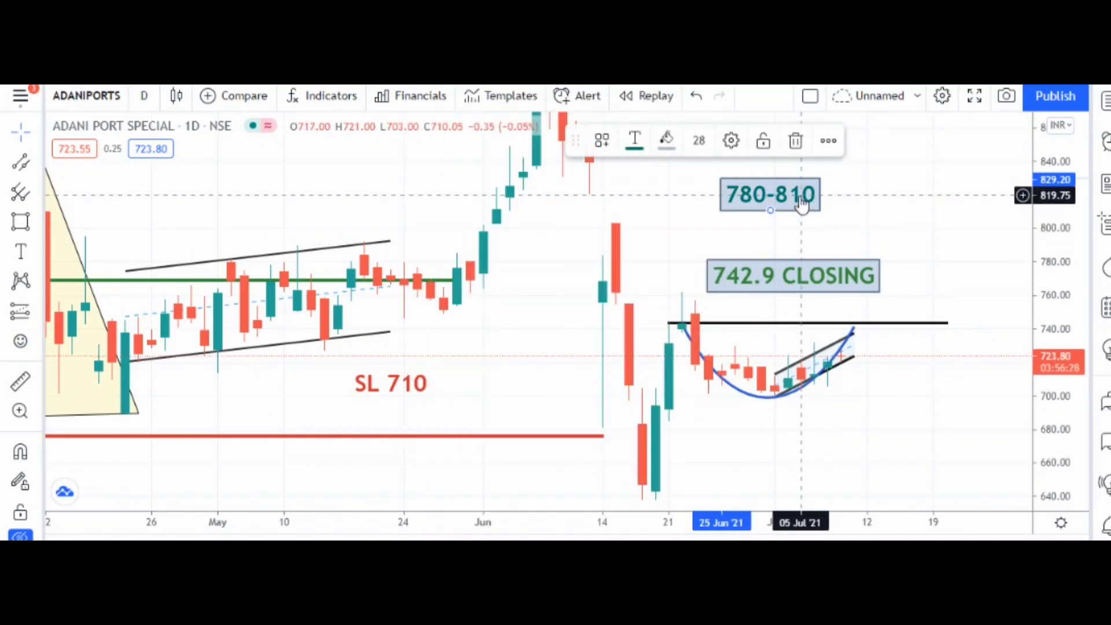
{"action": "left_click_drag", "start_coordinate": [771, 196], "coordinate": [783, 207]}
{"action": "left_click", "coordinate": [868, 238]}
- Move the SL 710 label below the blue cup-shaped arc and change its text to SL 704
{"action": "left_click_drag", "start_coordinate": [972, 280], "coordinate": [923, 191]}
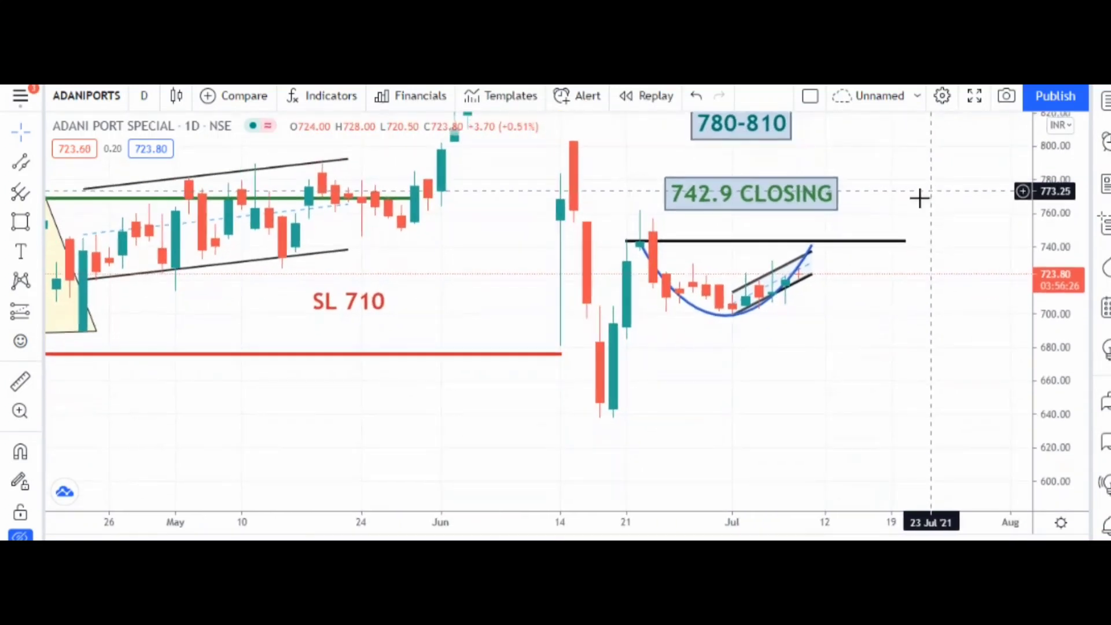
{"action": "left_click_drag", "start_coordinate": [383, 300], "coordinate": [741, 362]}
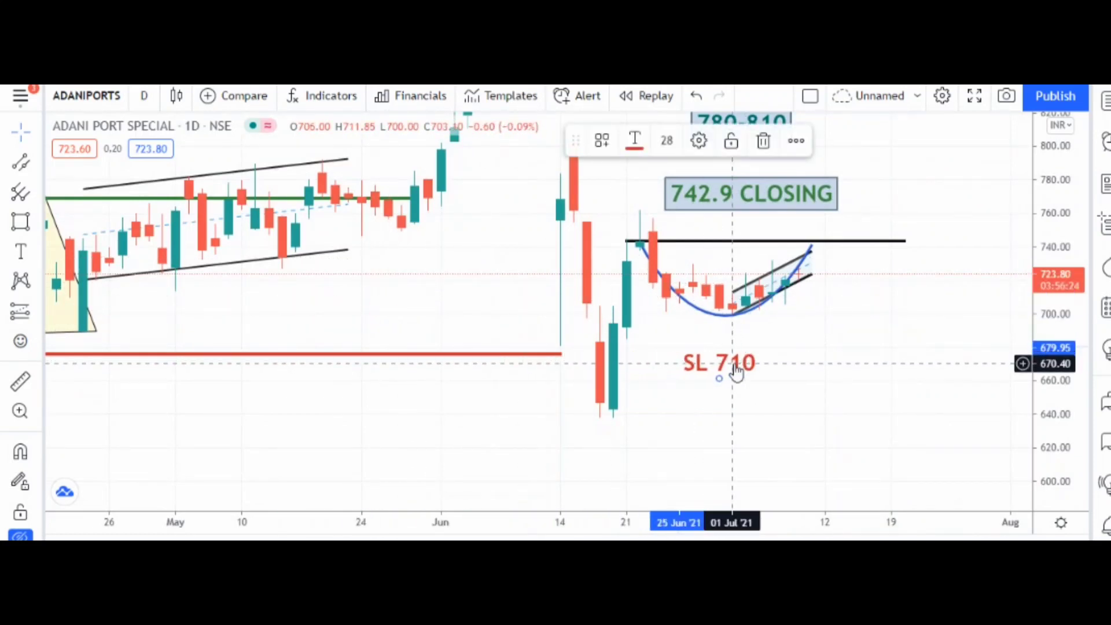
{"action": "double_click", "coordinate": [741, 361]}
{"action": "key", "text": "BackSpace"}
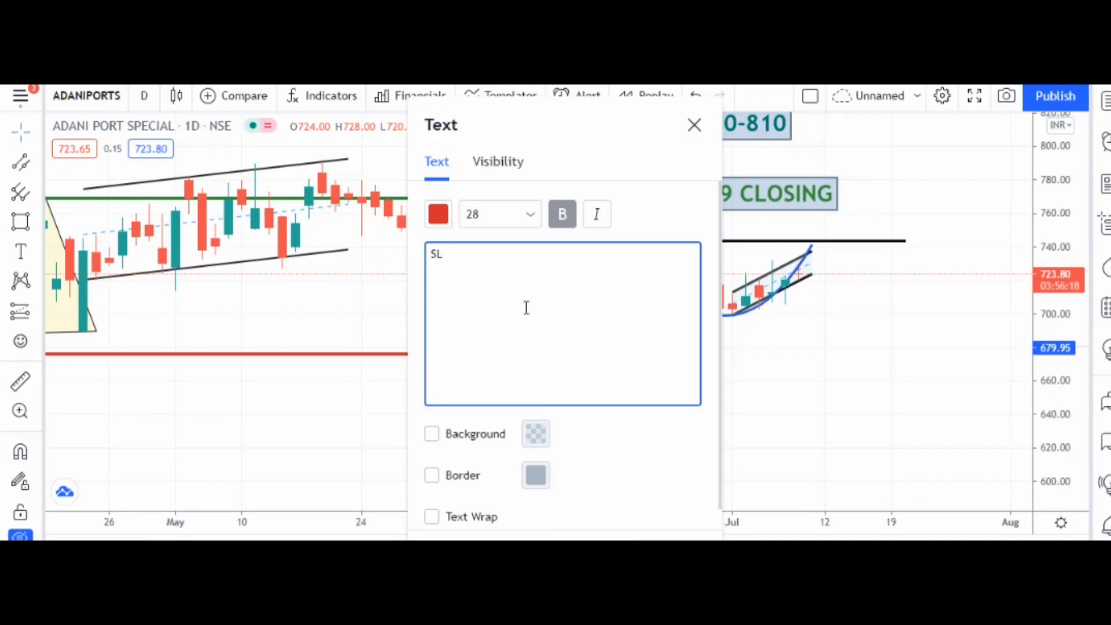
{"action": "type", "text": "SL 70"}
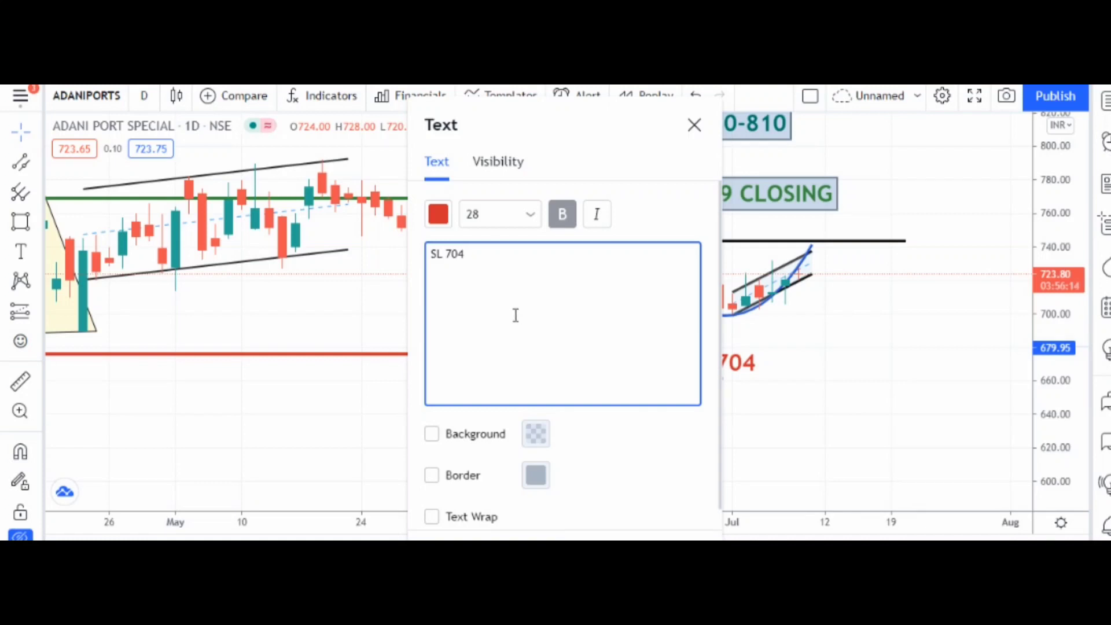
{"action": "type", "text": "4"}
- Turn on the background and border of the SL 704 label and move it up to just below the arc
{"action": "left_click", "coordinate": [488, 443]}
{"action": "left_click", "coordinate": [464, 474]}
{"action": "left_click", "coordinate": [759, 419]}
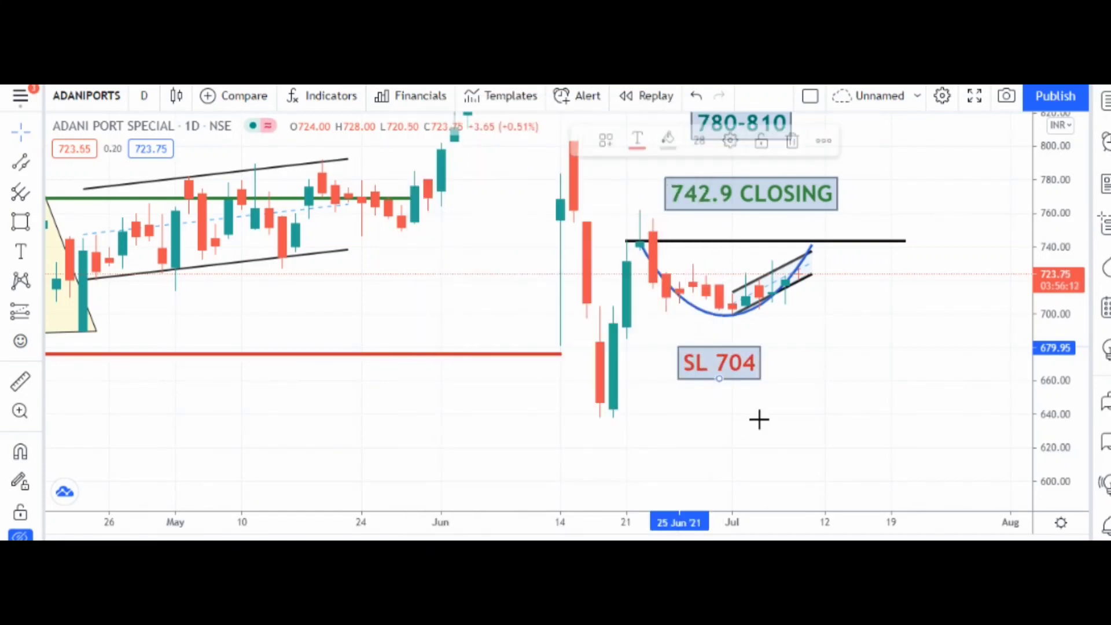
{"action": "left_click_drag", "start_coordinate": [743, 375], "coordinate": [730, 350]}
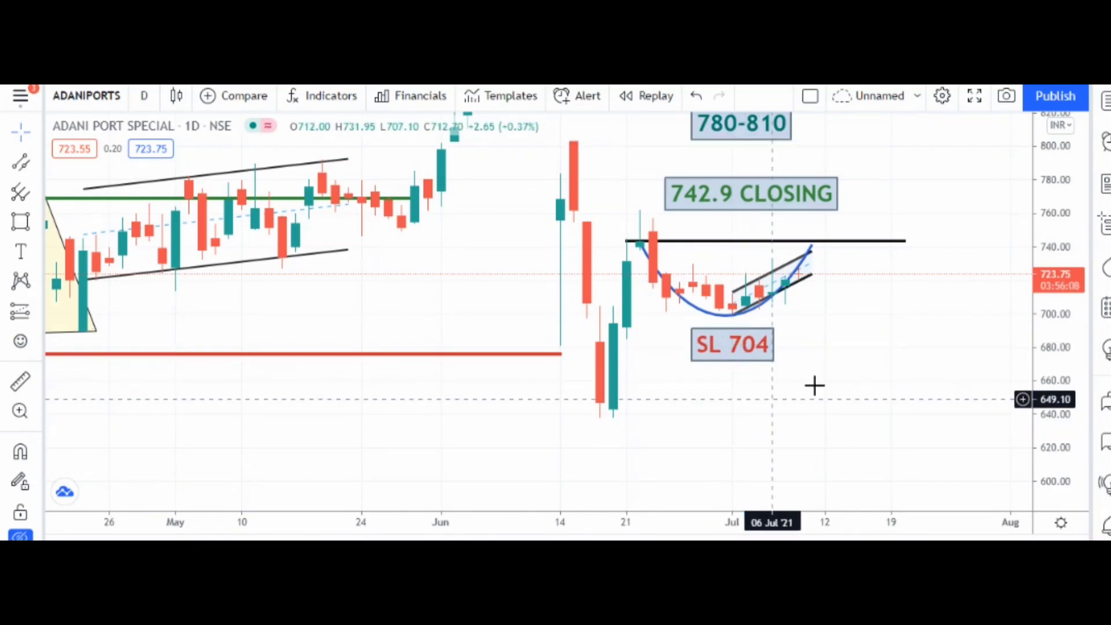
- Add a text label reading 700-625 FOR INVESTMENT below the SL 704 label
{"action": "left_click_drag", "start_coordinate": [1042, 304], "coordinate": [987, 372]}
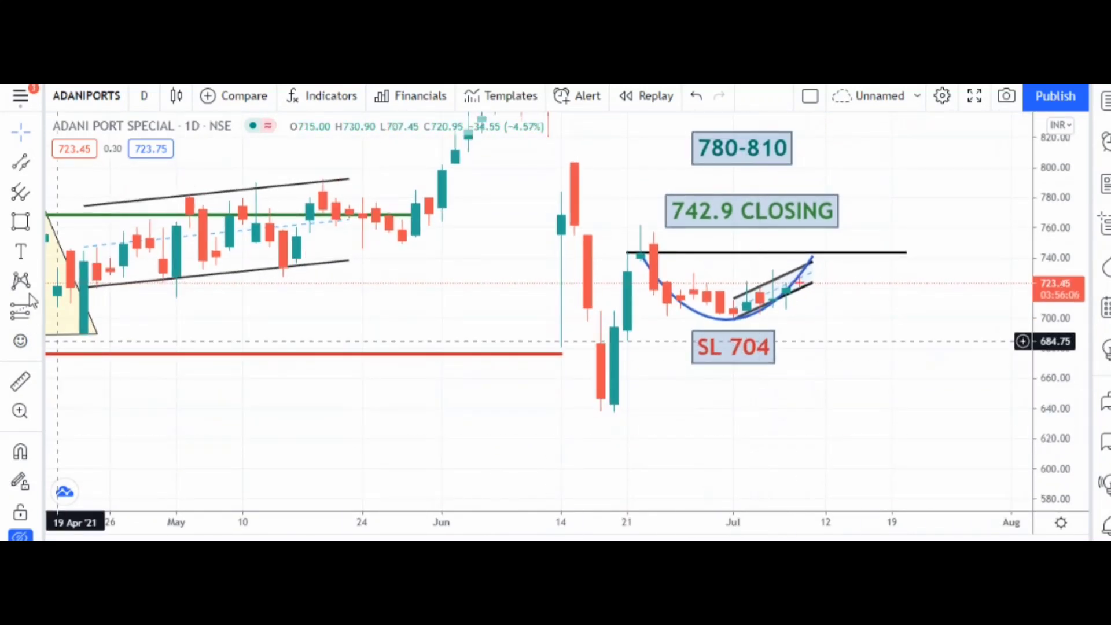
{"action": "left_click", "coordinate": [22, 255]}
{"action": "left_click", "coordinate": [658, 431]}
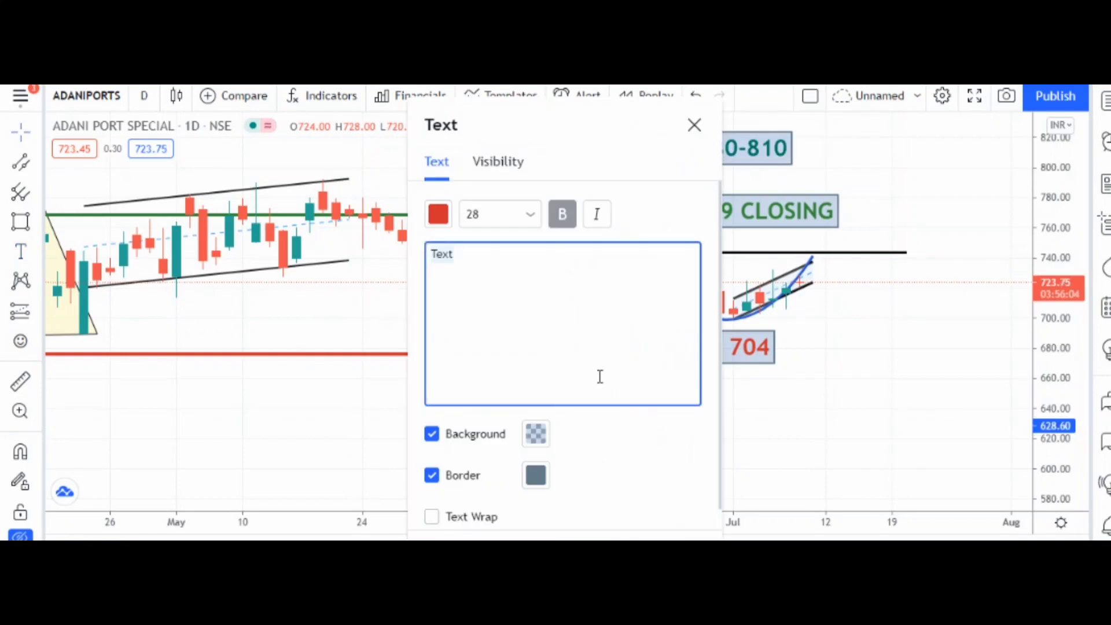
{"action": "key", "text": "BackSpace"}
{"action": "key", "text": "BackSpace"}
{"action": "key", "text": "BackSpace"}
{"action": "key", "text": "BackSpace"}
{"action": "type", "text": "DI"}
{"action": "key", "text": "BackSpace"}
{"action": "key", "text": "BackSpace"}
{"action": "type", "text": "700-"}
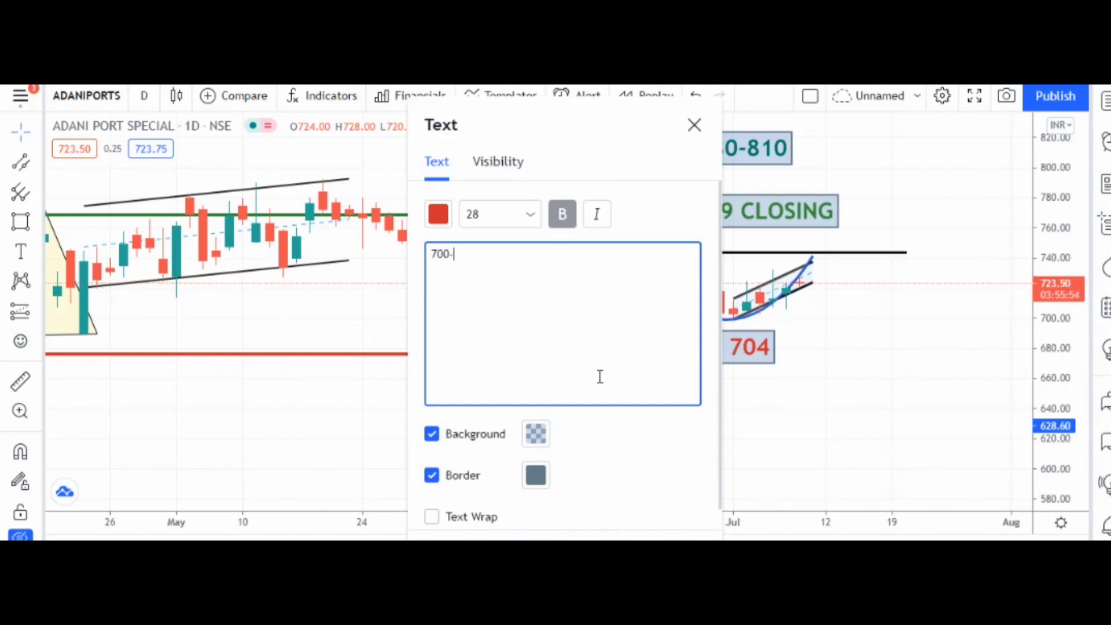
{"action": "type", "text": "625 F"}
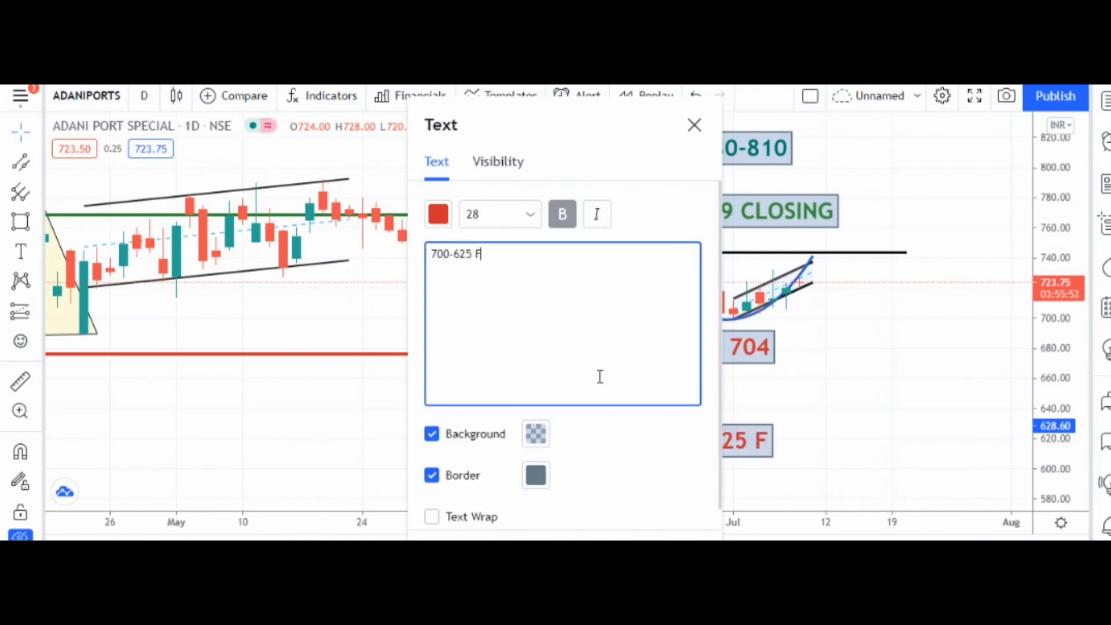
{"action": "type", "text": "OR INVE"}
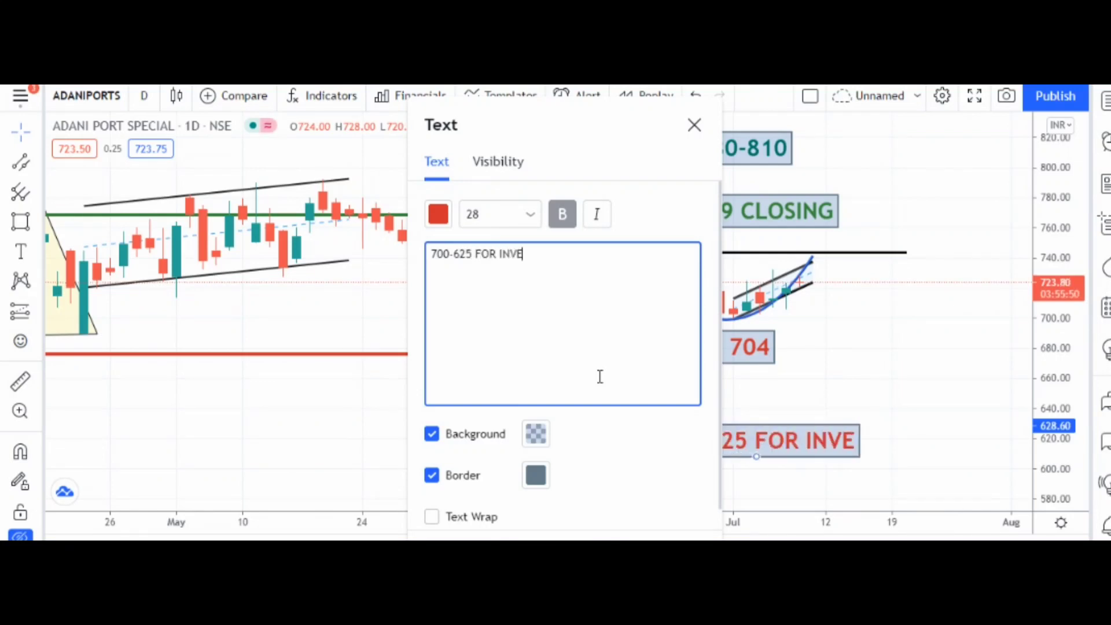
{"action": "type", "text": "STMENT"}
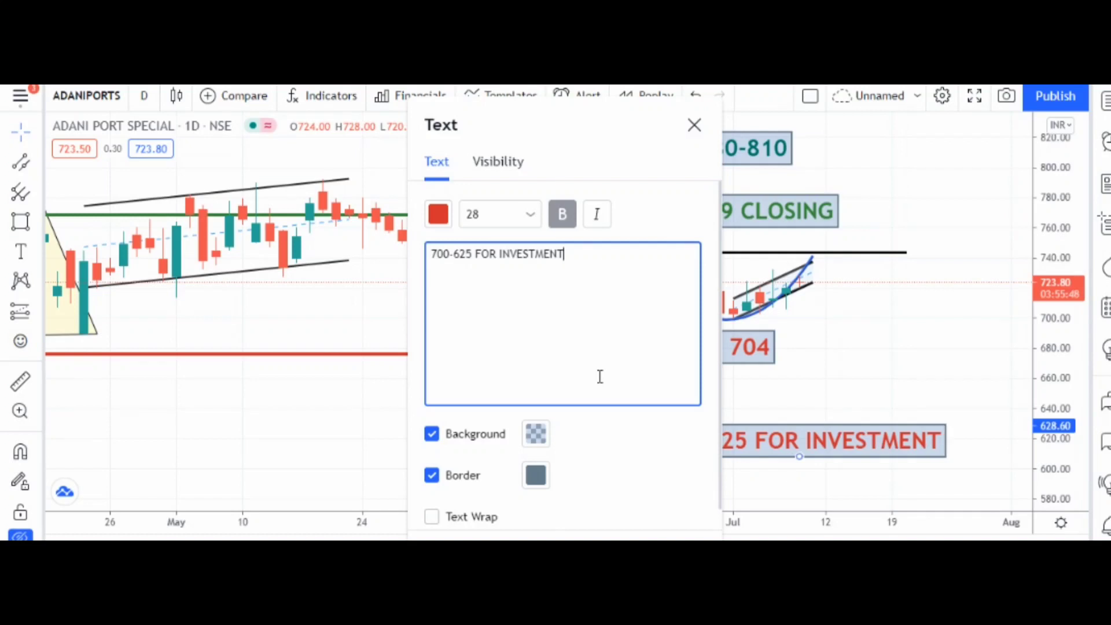
- Change the text colour of the 700-625 FOR INVESTMENT label to purple and nudge it slightly towards earlier dates
{"action": "left_click", "coordinate": [436, 224]}
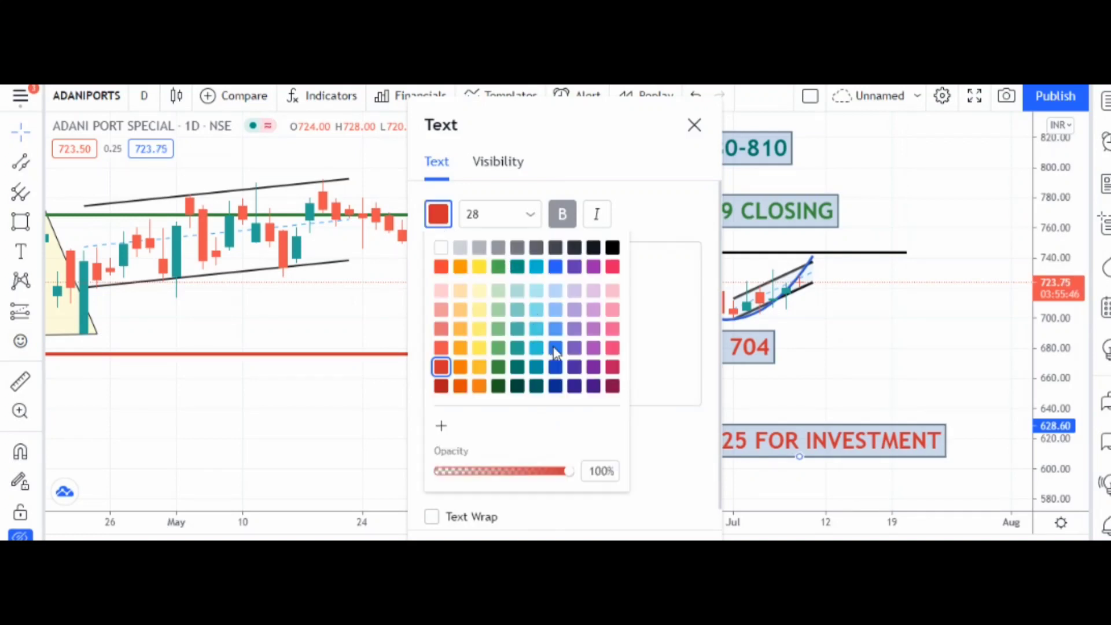
{"action": "left_click", "coordinate": [594, 367]}
{"action": "left_click", "coordinate": [784, 459]}
{"action": "left_click", "coordinate": [774, 455]}
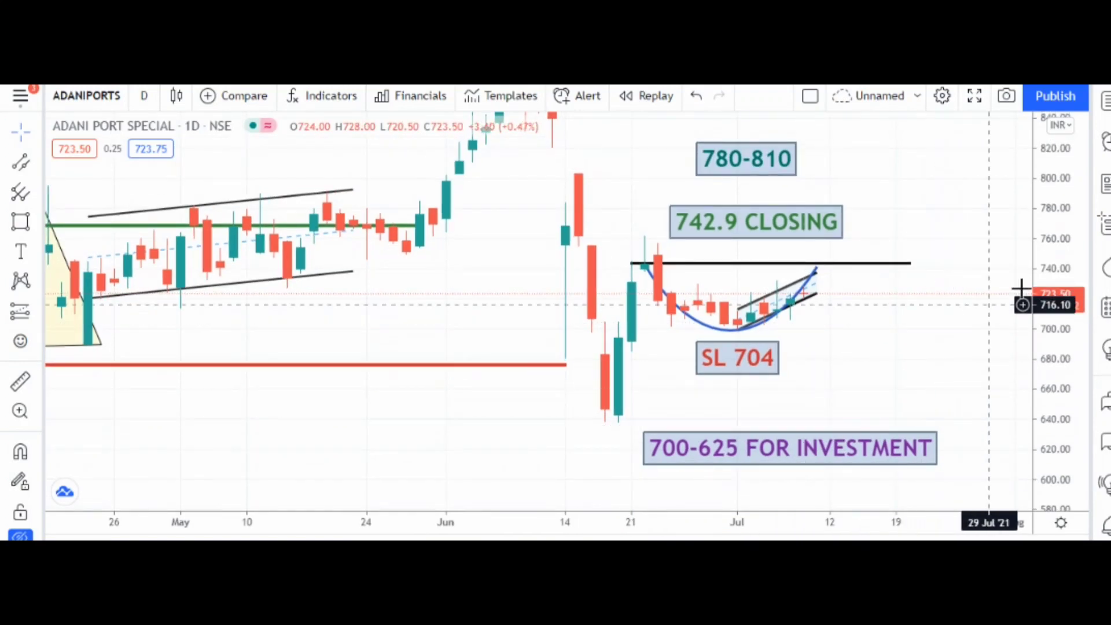
{"action": "left_click_drag", "start_coordinate": [987, 255], "coordinate": [966, 337]}
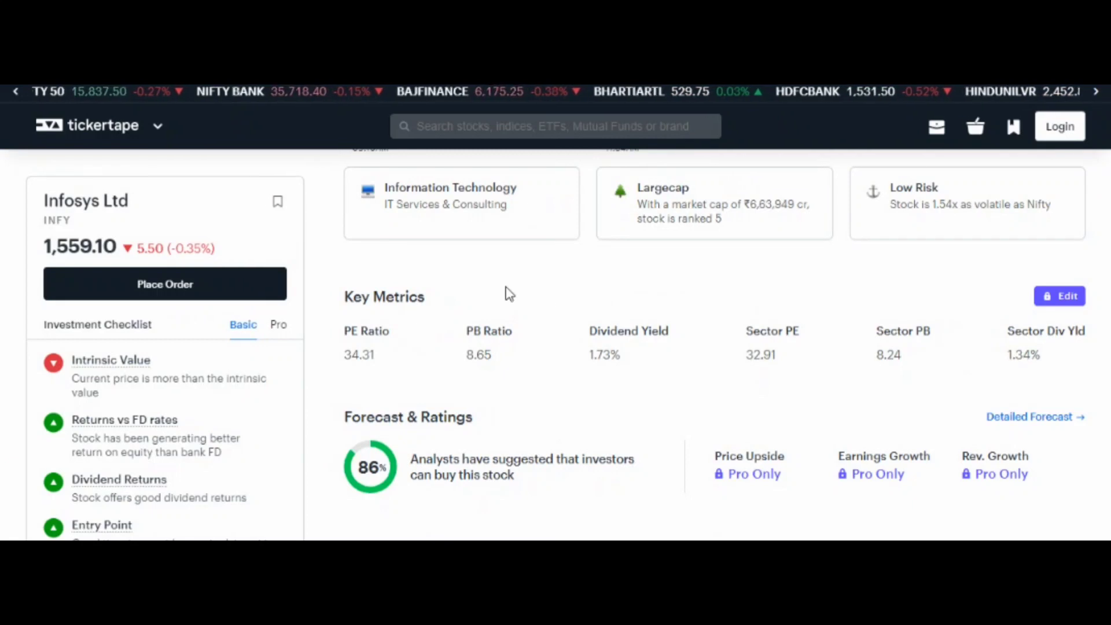
- On the Tickertape page for Infosys Ltd, review the company's sector, market-cap category and rank
{"action": "triple_click", "coordinate": [51, 201]}
{"action": "left_click", "coordinate": [435, 205]}
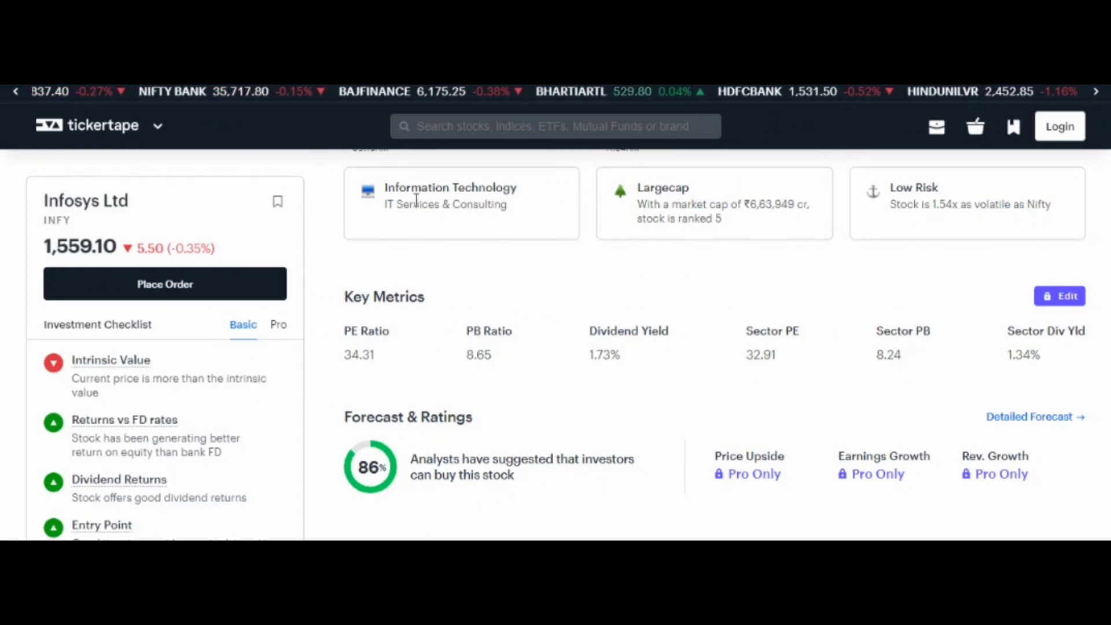
{"action": "double_click", "coordinate": [643, 188]}
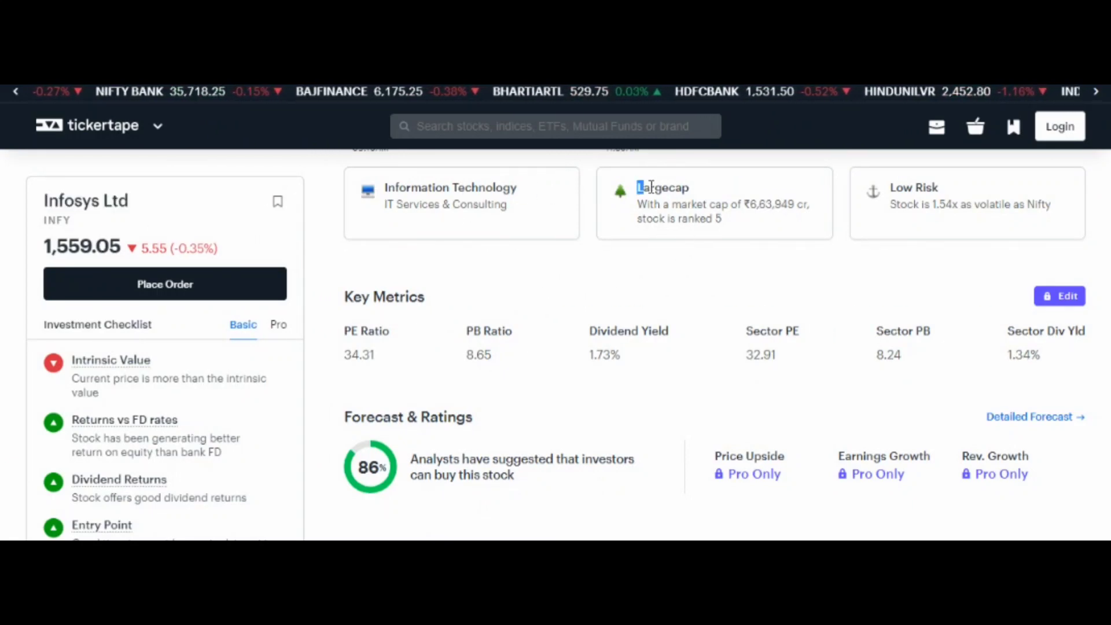
{"action": "double_click", "coordinate": [718, 219]}
{"action": "left_click", "coordinate": [724, 287]}
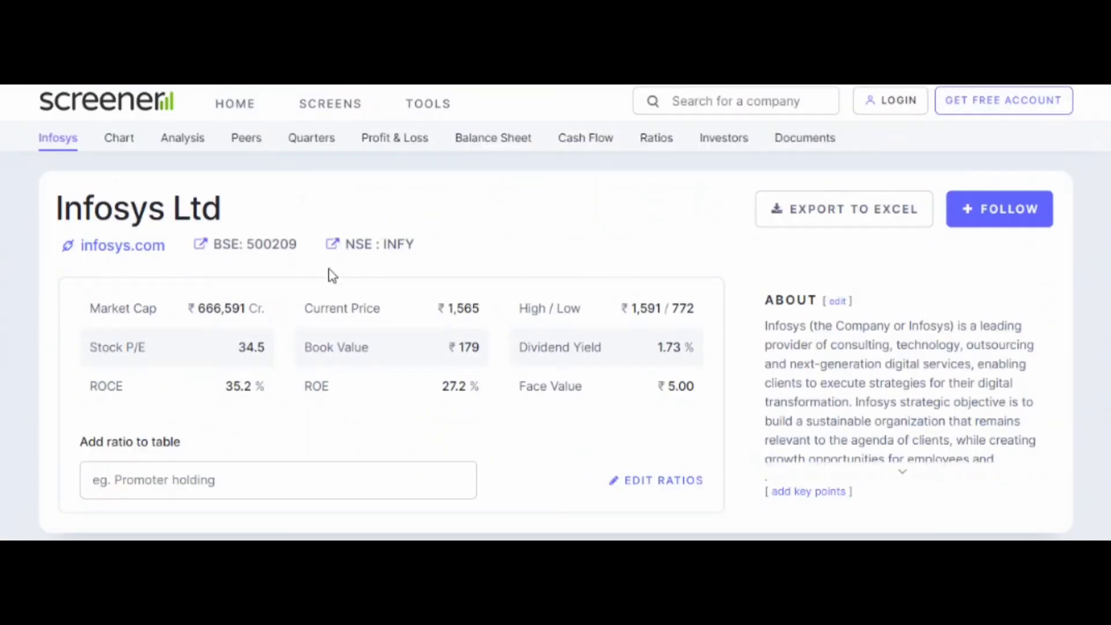
- On Screener's Infosys Ltd page, check the market cap and yearly high, and compare quarterly operating profit from Jun 2020 to Mar 2021
{"action": "left_click_drag", "start_coordinate": [200, 312], "coordinate": [267, 351]}
{"action": "left_click_drag", "start_coordinate": [673, 312], "coordinate": [632, 314]}
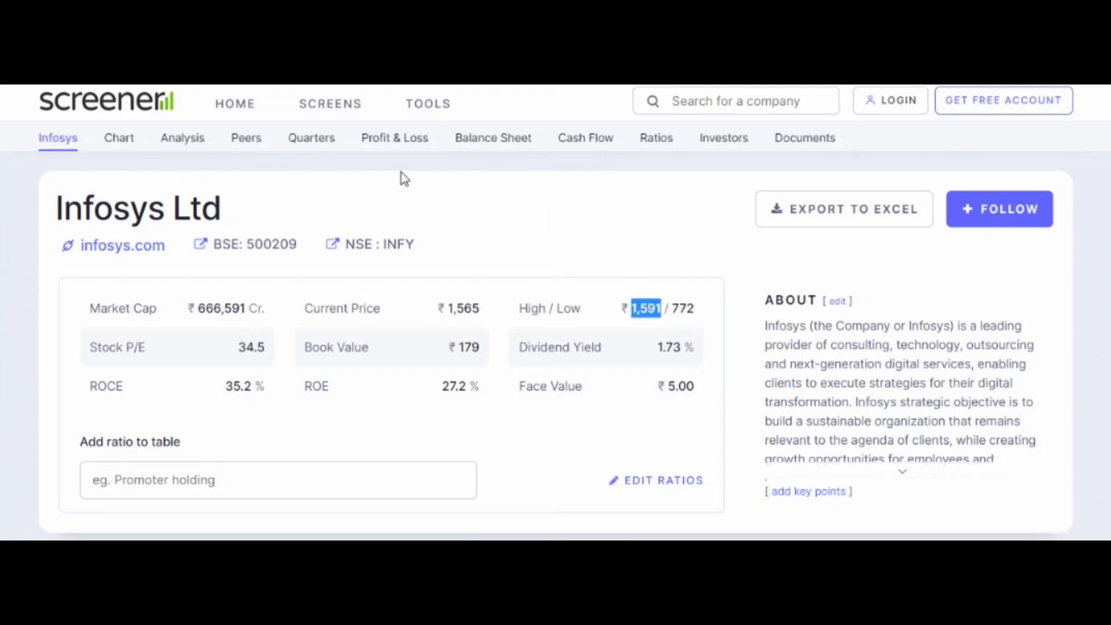
{"action": "left_click", "coordinate": [315, 142]}
{"action": "scroll", "coordinate": [593, 190], "scroll_direction": "down", "scroll_amount": 1}
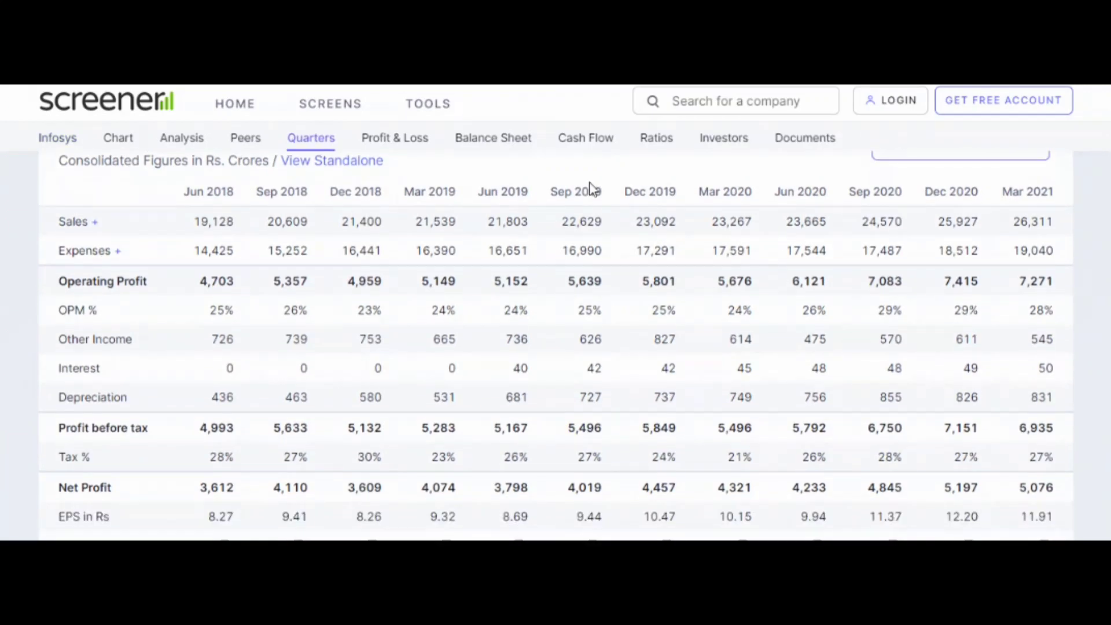
{"action": "left_click_drag", "start_coordinate": [60, 281], "coordinate": [167, 288]}
{"action": "left_click", "coordinate": [76, 309]}
{"action": "left_click_drag", "start_coordinate": [793, 282], "coordinate": [1054, 290]}
{"action": "left_click", "coordinate": [948, 284]}
{"action": "left_click", "coordinate": [977, 285]}
{"action": "left_click", "coordinate": [1050, 295]}
- Compare the profit before tax figures across the quarters from Jun 2020 to Mar 2021
{"action": "left_click_drag", "start_coordinate": [53, 435], "coordinate": [176, 439]}
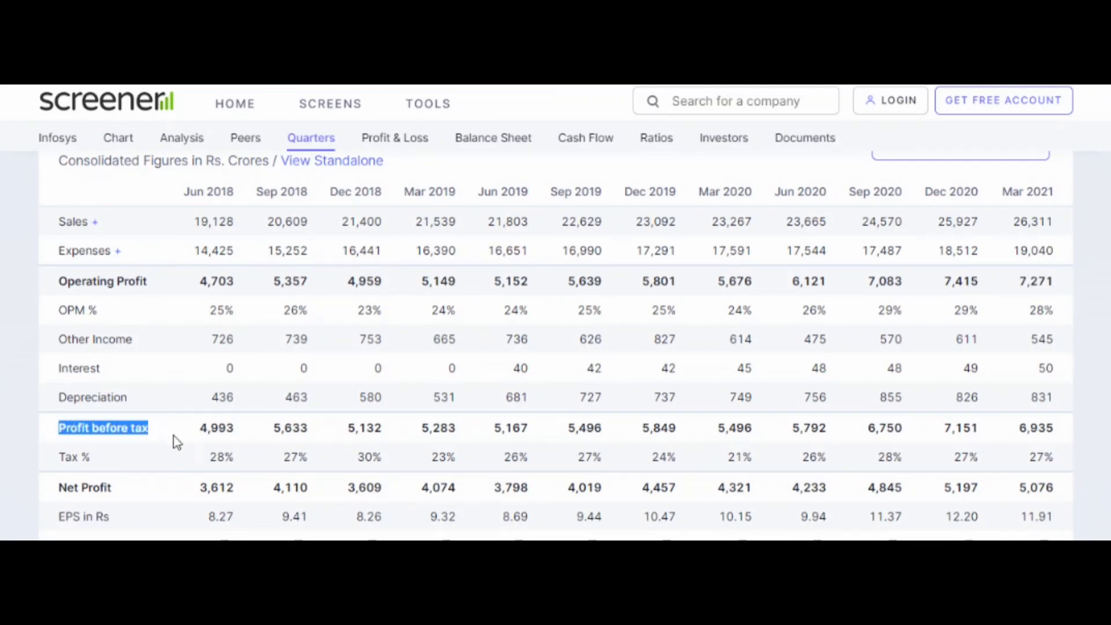
{"action": "left_click_drag", "start_coordinate": [791, 438], "coordinate": [827, 439]}
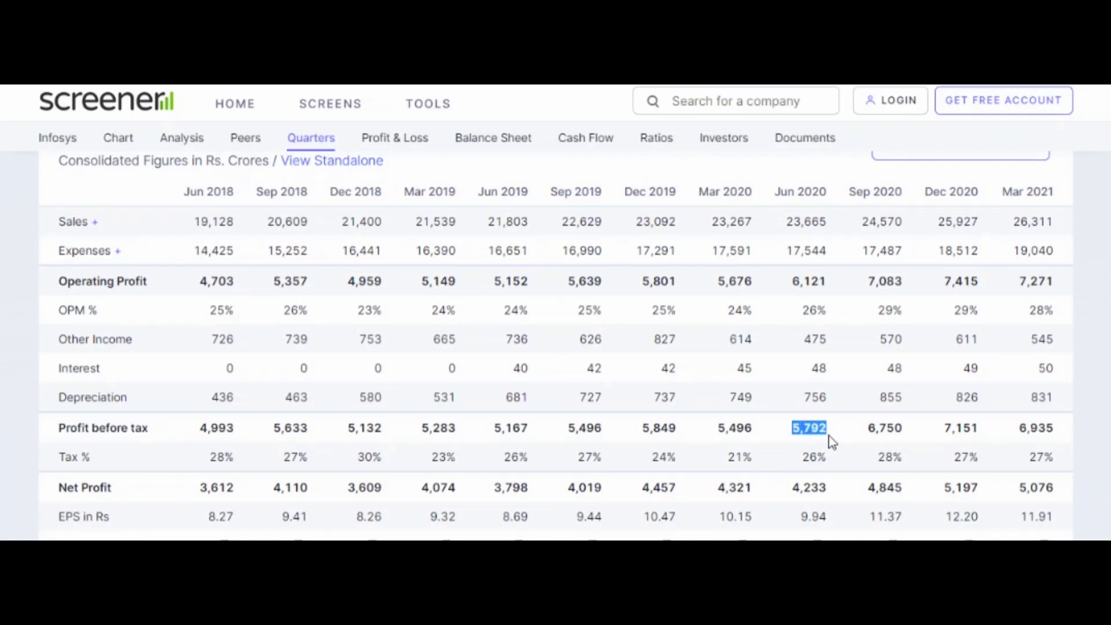
{"action": "left_click", "coordinate": [831, 437]}
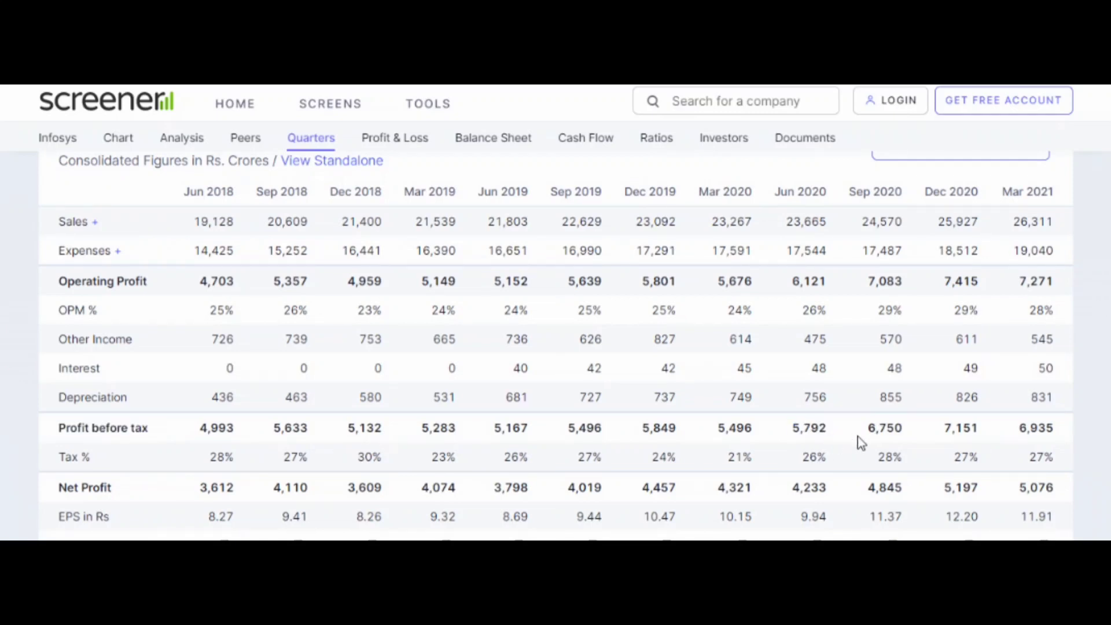
{"action": "left_click", "coordinate": [902, 444]}
{"action": "left_click_drag", "start_coordinate": [946, 429], "coordinate": [1062, 439]}
{"action": "left_click", "coordinate": [977, 434]}
{"action": "left_click", "coordinate": [1053, 434]}
- Compare the net profit and EPS figures for the four quarters from Jun 2020 to Mar 2021
{"action": "left_click_drag", "start_coordinate": [59, 489], "coordinate": [124, 492]}
{"action": "left_click_drag", "start_coordinate": [790, 491], "coordinate": [835, 492]}
{"action": "left_click", "coordinate": [897, 492]}
{"action": "left_click_drag", "start_coordinate": [944, 491], "coordinate": [1059, 496]}
{"action": "left_click", "coordinate": [1040, 491]}
{"action": "left_click_drag", "start_coordinate": [800, 519], "coordinate": [987, 528]}
{"action": "left_click", "coordinate": [905, 530]}
{"action": "left_click", "coordinate": [986, 528]}
{"action": "left_click_drag", "start_coordinate": [1021, 523], "coordinate": [1059, 525]}
{"action": "left_click", "coordinate": [1046, 523]}
- Examine the Mar 2021 borrowings against total assets in the Infosys balance sheet
{"action": "left_click", "coordinate": [511, 141]}
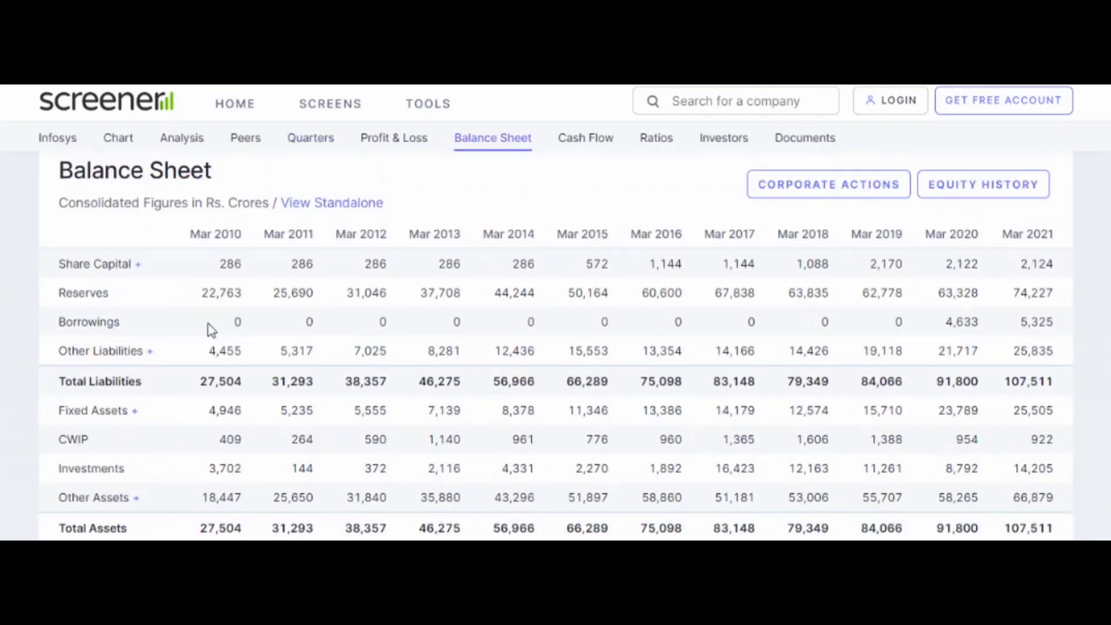
{"action": "double_click", "coordinate": [82, 322]}
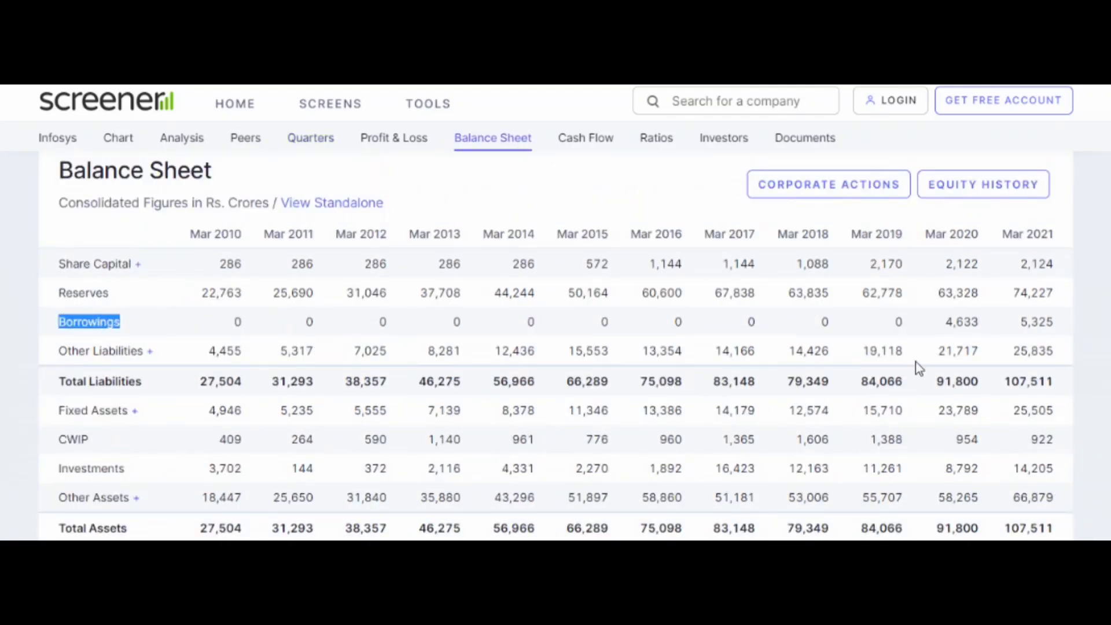
{"action": "left_click_drag", "start_coordinate": [1022, 322], "coordinate": [1034, 326]}
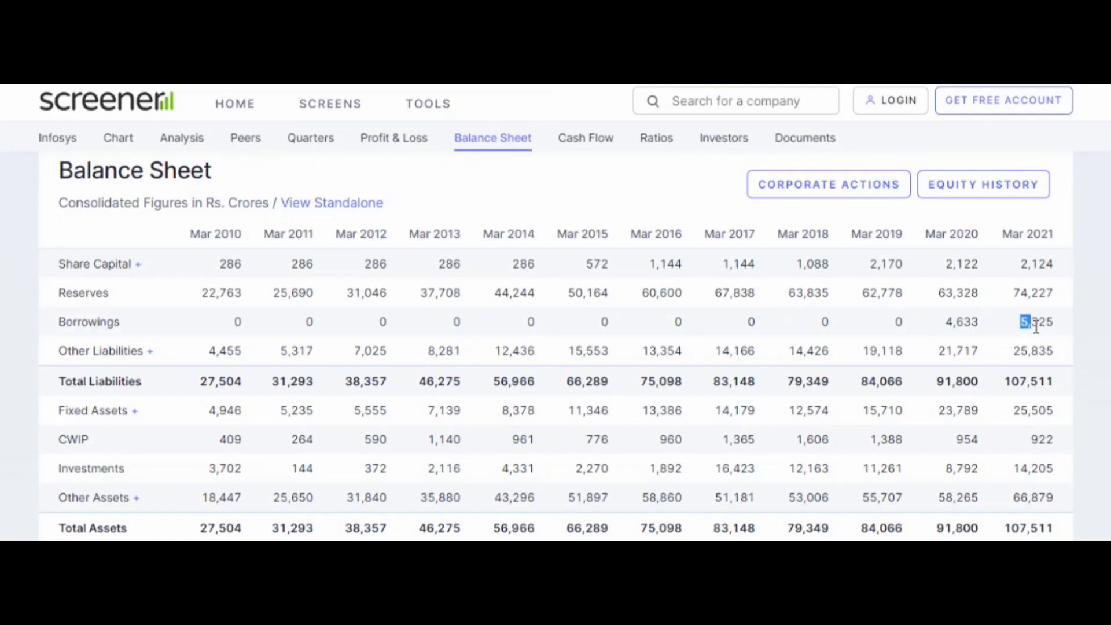
{"action": "left_click", "coordinate": [1041, 334]}
{"action": "left_click", "coordinate": [53, 143]}
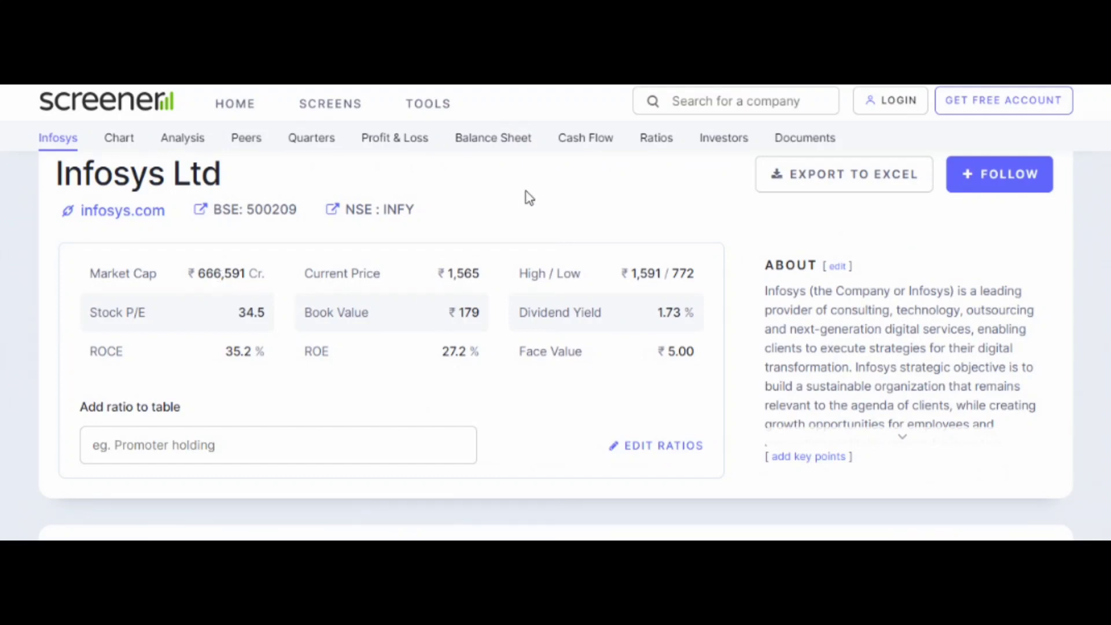
{"action": "left_click", "coordinate": [504, 142]}
{"action": "left_click_drag", "start_coordinate": [1022, 323], "coordinate": [1055, 331]}
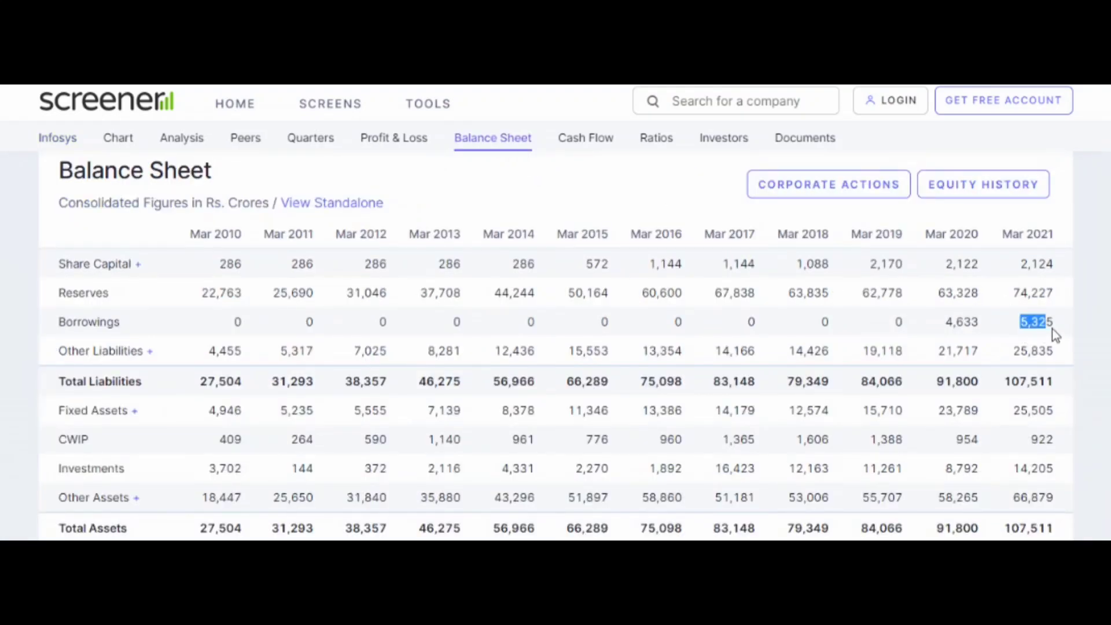
{"action": "left_click", "coordinate": [1053, 329]}
{"action": "left_click_drag", "start_coordinate": [1009, 532], "coordinate": [1065, 536]}
{"action": "left_click", "coordinate": [1027, 541]}
- Review the Mar 2021 shareholding pattern of Infosys for promoters, FIIs, DIIs, public and others
{"action": "left_click", "coordinate": [725, 139]}
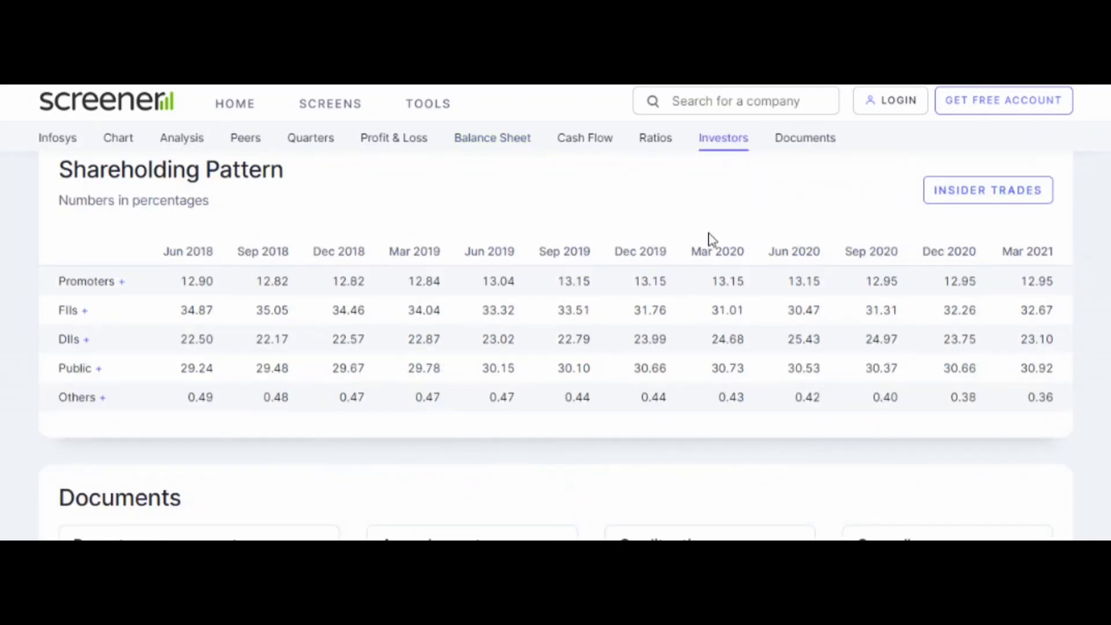
{"action": "double_click", "coordinate": [1046, 282]}
{"action": "left_click", "coordinate": [1034, 333]}
{"action": "double_click", "coordinate": [1029, 309]}
{"action": "left_click", "coordinate": [1058, 319]}
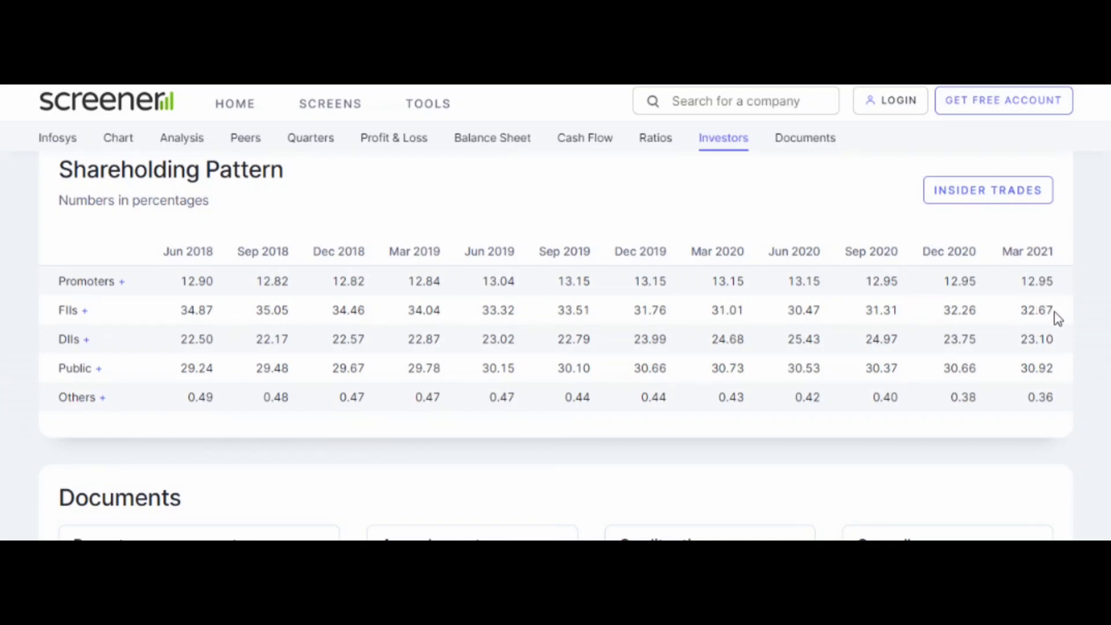
{"action": "double_click", "coordinate": [1025, 341]}
{"action": "double_click", "coordinate": [1020, 373]}
{"action": "left_click", "coordinate": [1039, 417]}
{"action": "double_click", "coordinate": [1033, 409]}
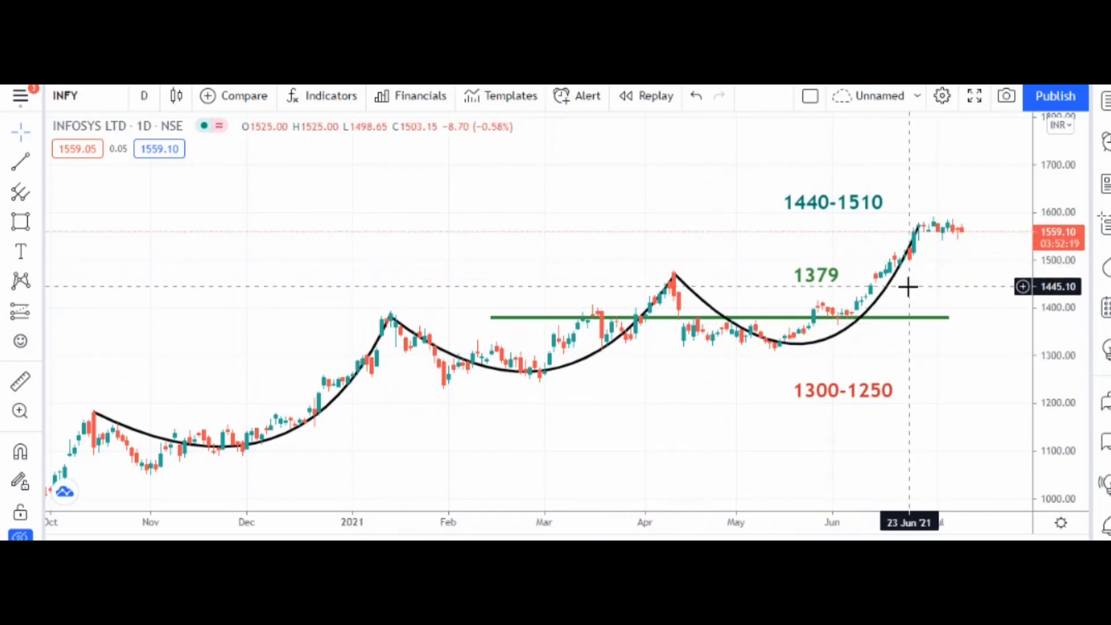
- On the TradingView daily chart of Infosys, move the 1440-1510 and 1379 labels towards earlier dates
{"action": "left_click_drag", "start_coordinate": [867, 222], "coordinate": [823, 222]}
{"action": "left_click_drag", "start_coordinate": [825, 271], "coordinate": [791, 277]}
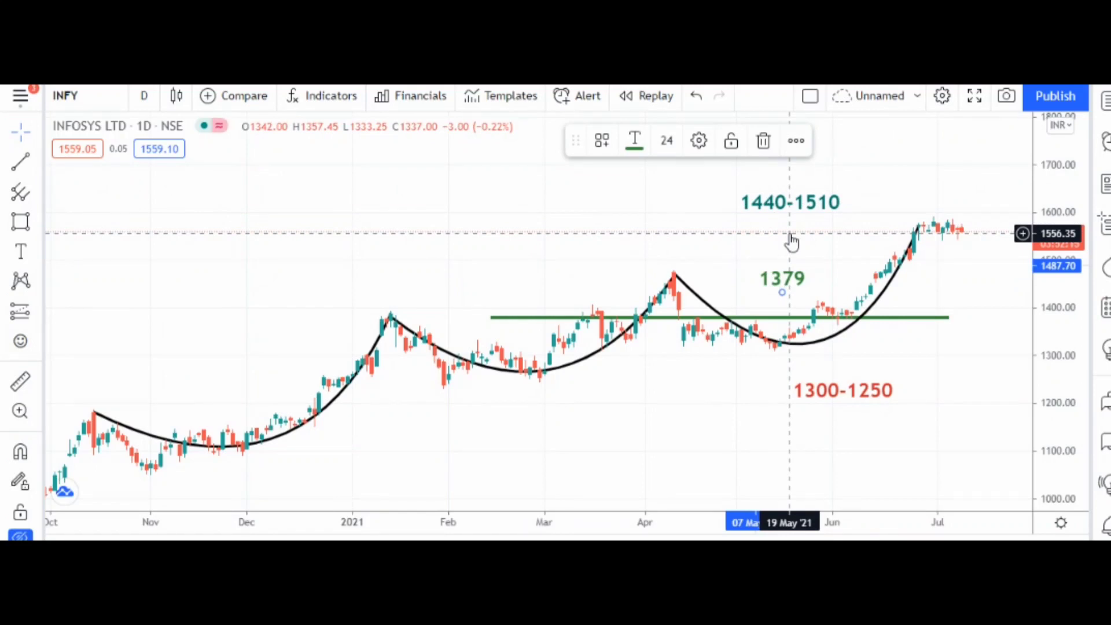